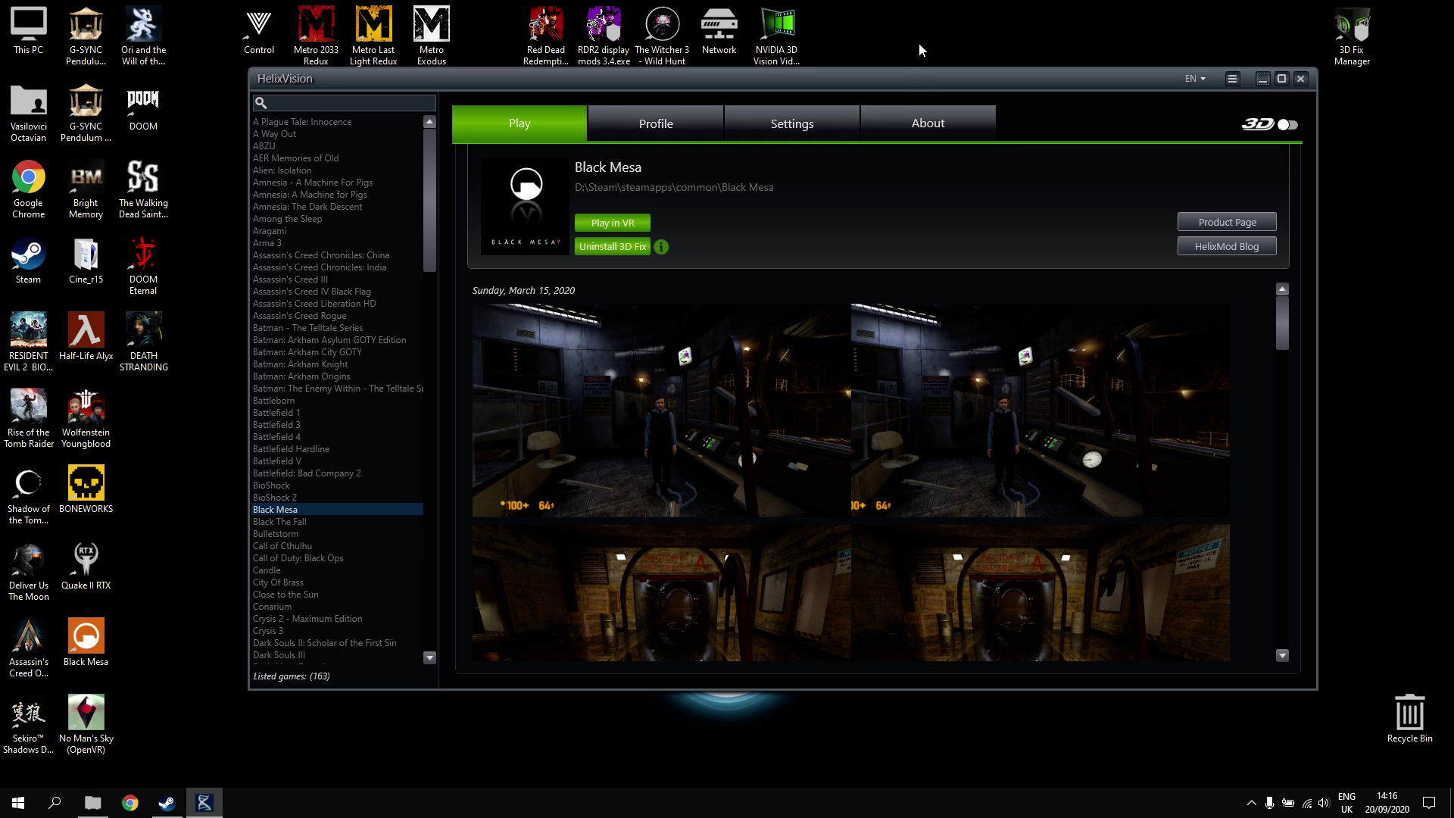
Close HelixVision and switch to the Steam library
{"action": "left_click", "coordinate": [126, 258]}
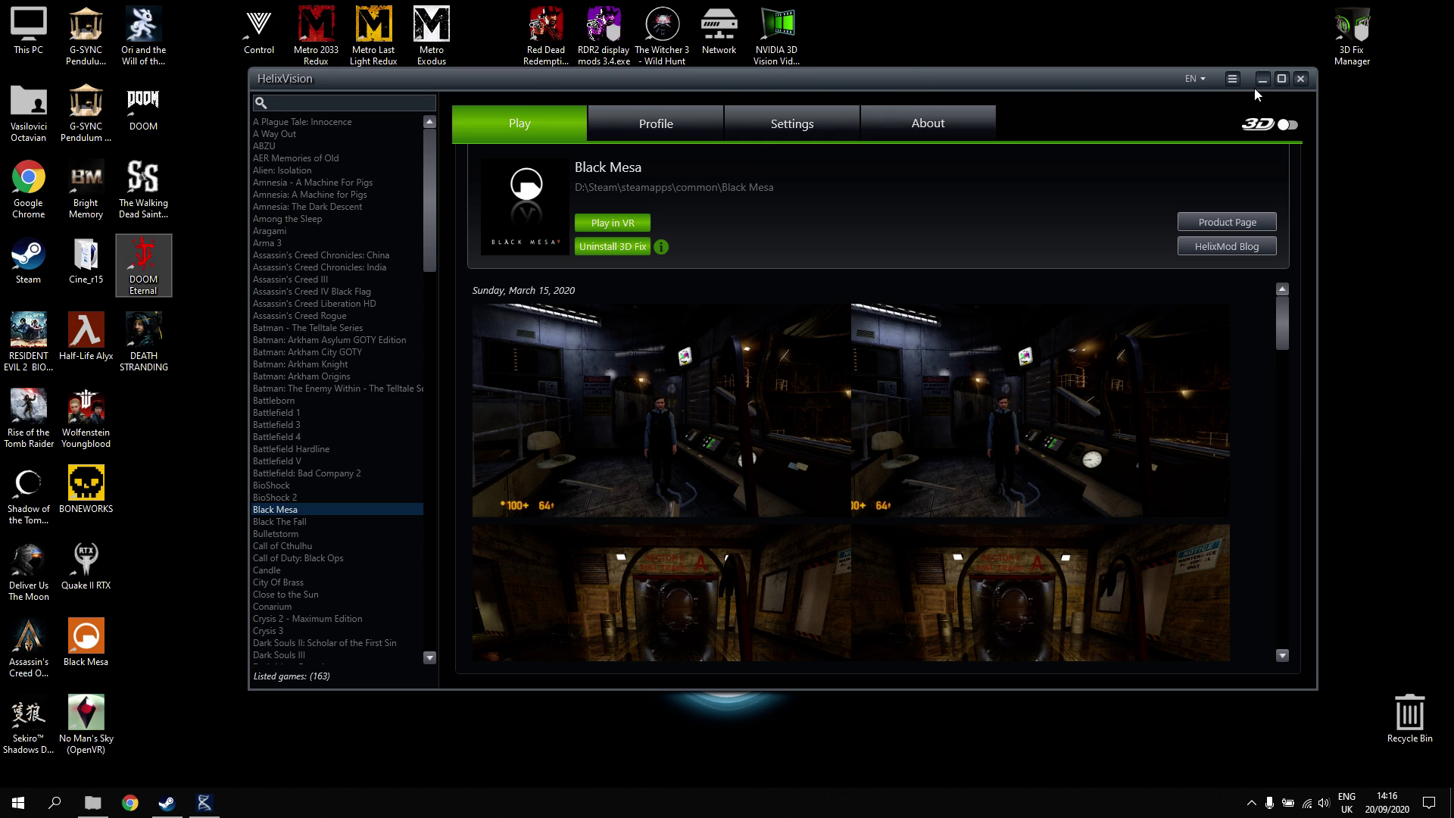
{"action": "left_click", "coordinate": [1300, 79]}
{"action": "left_click", "coordinate": [166, 802]}
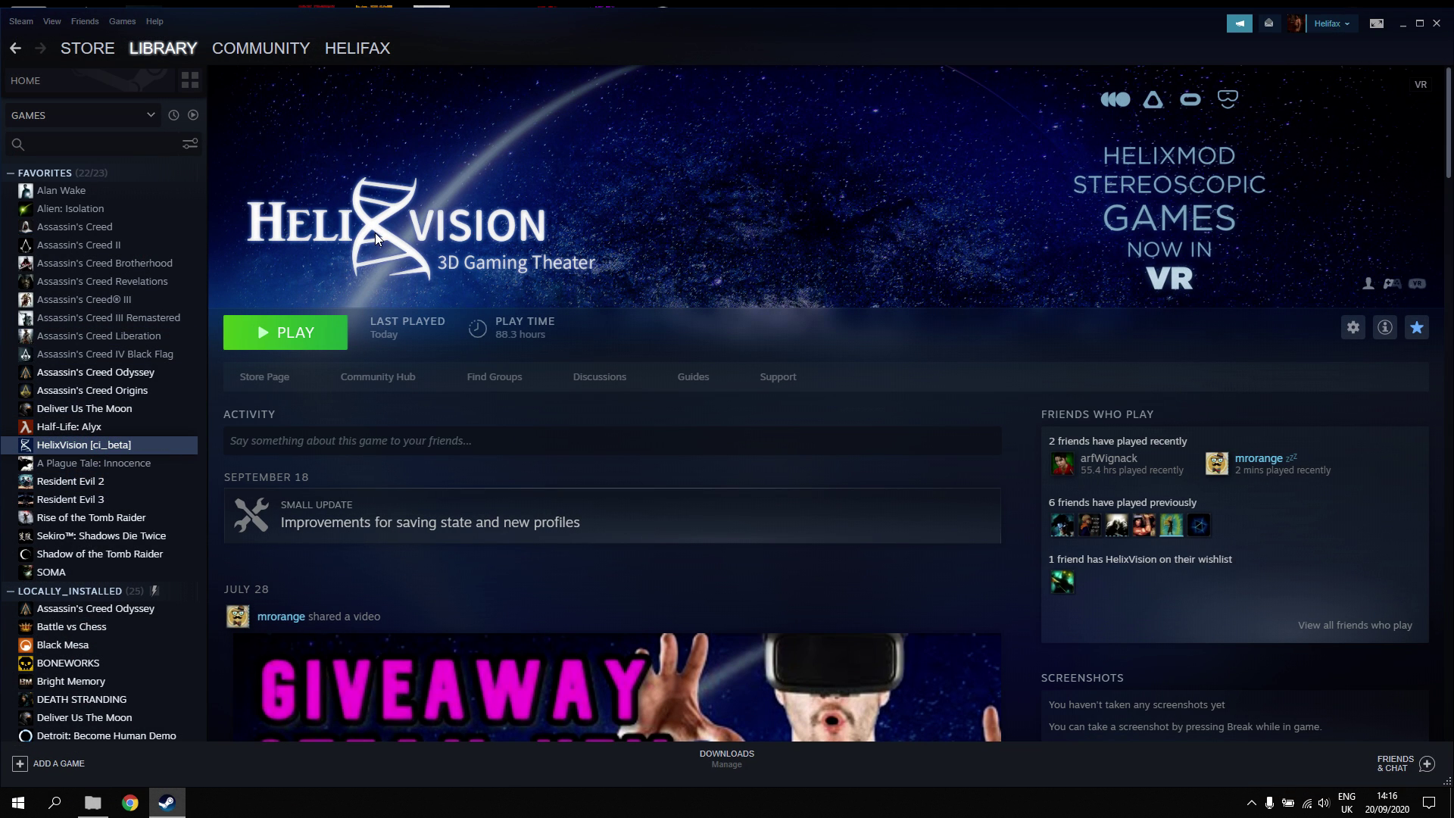
Examine which beta branch is selected in HelixVision's Steam properties
{"action": "right_click", "coordinate": [126, 448]}
{"action": "left_click", "coordinate": [242, 567]}
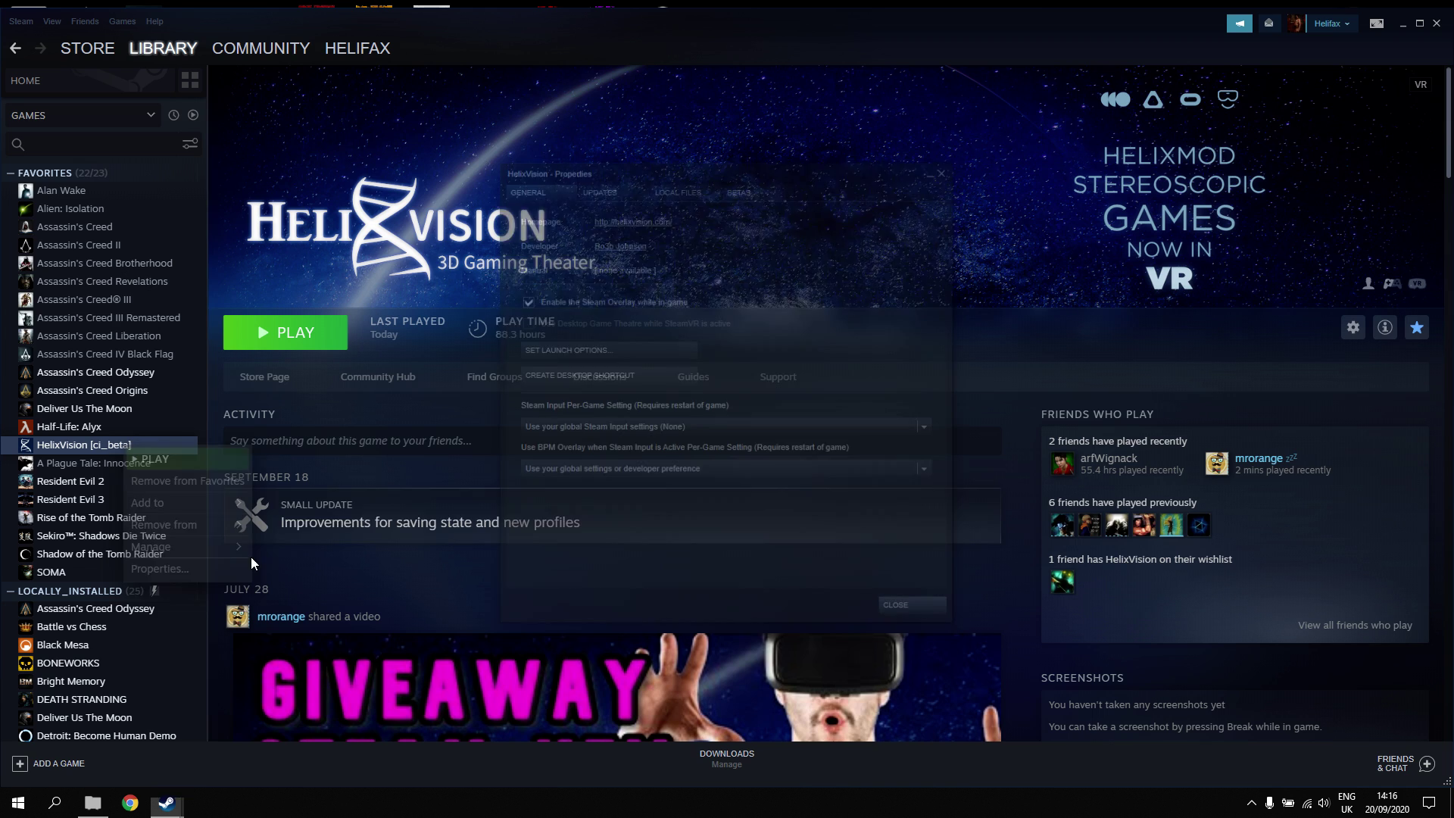
{"action": "left_click", "coordinate": [711, 193]}
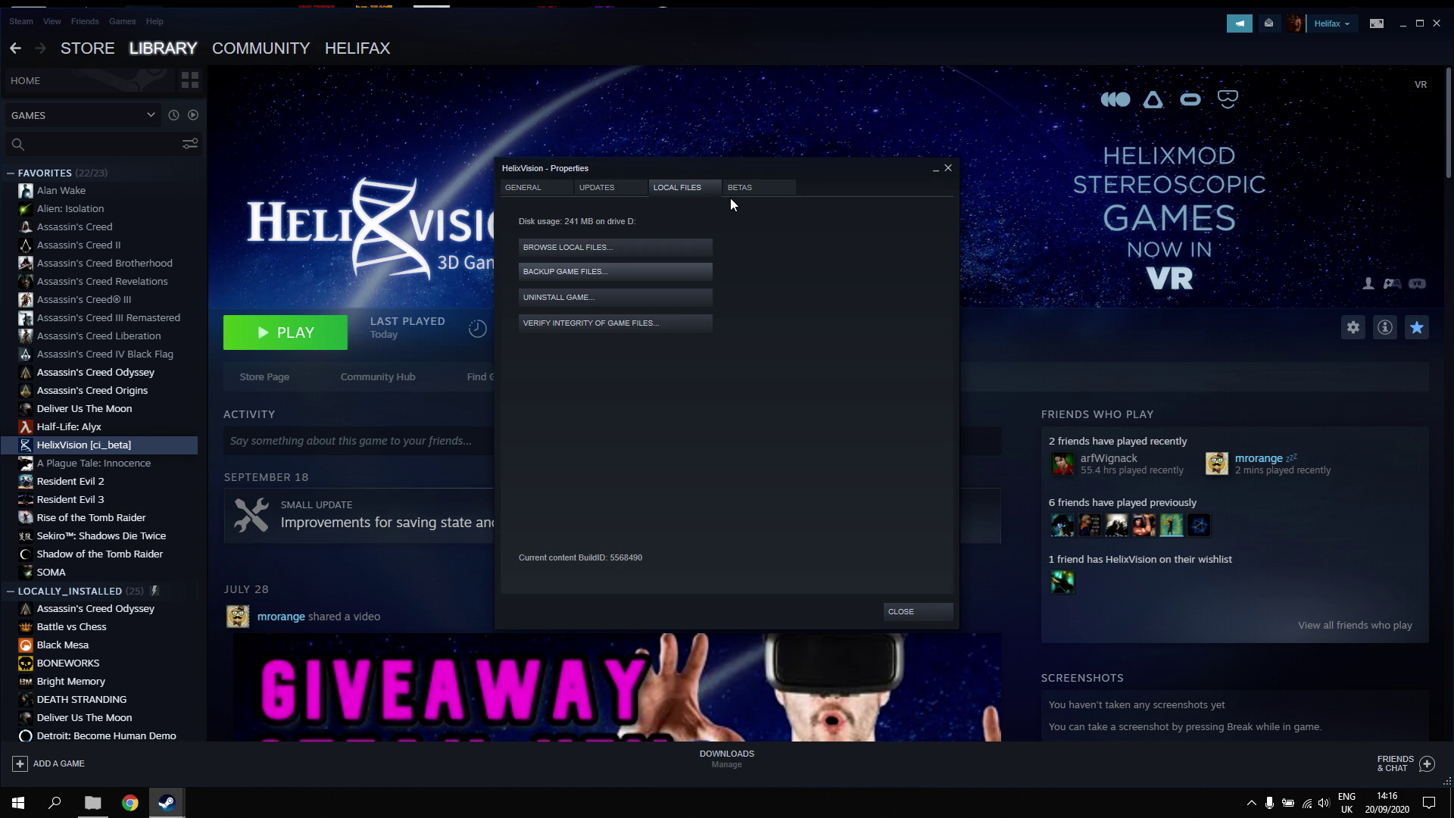
{"action": "left_click", "coordinate": [609, 191]}
{"action": "left_click", "coordinate": [756, 187]}
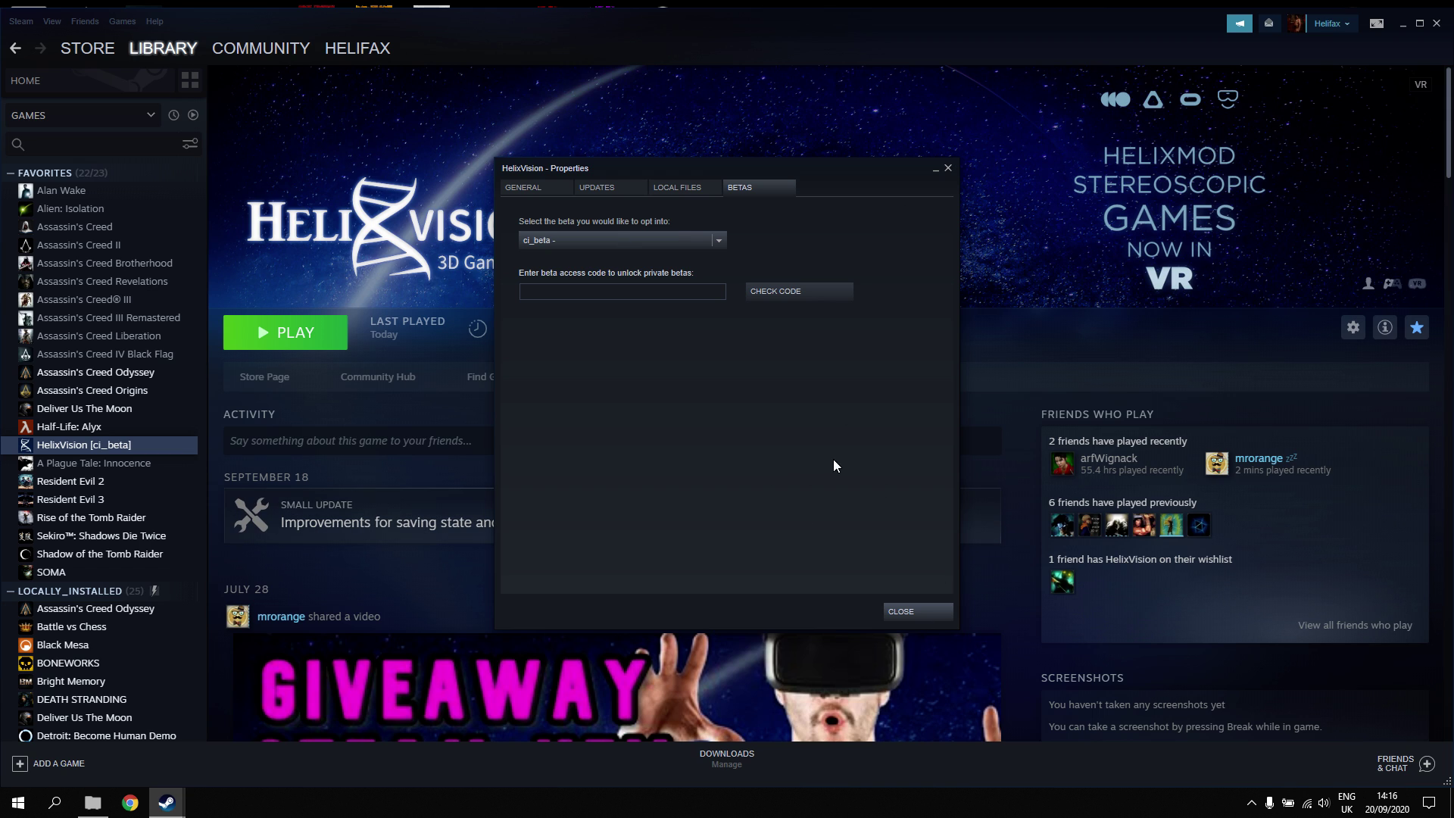
{"action": "left_click", "coordinate": [915, 610]}
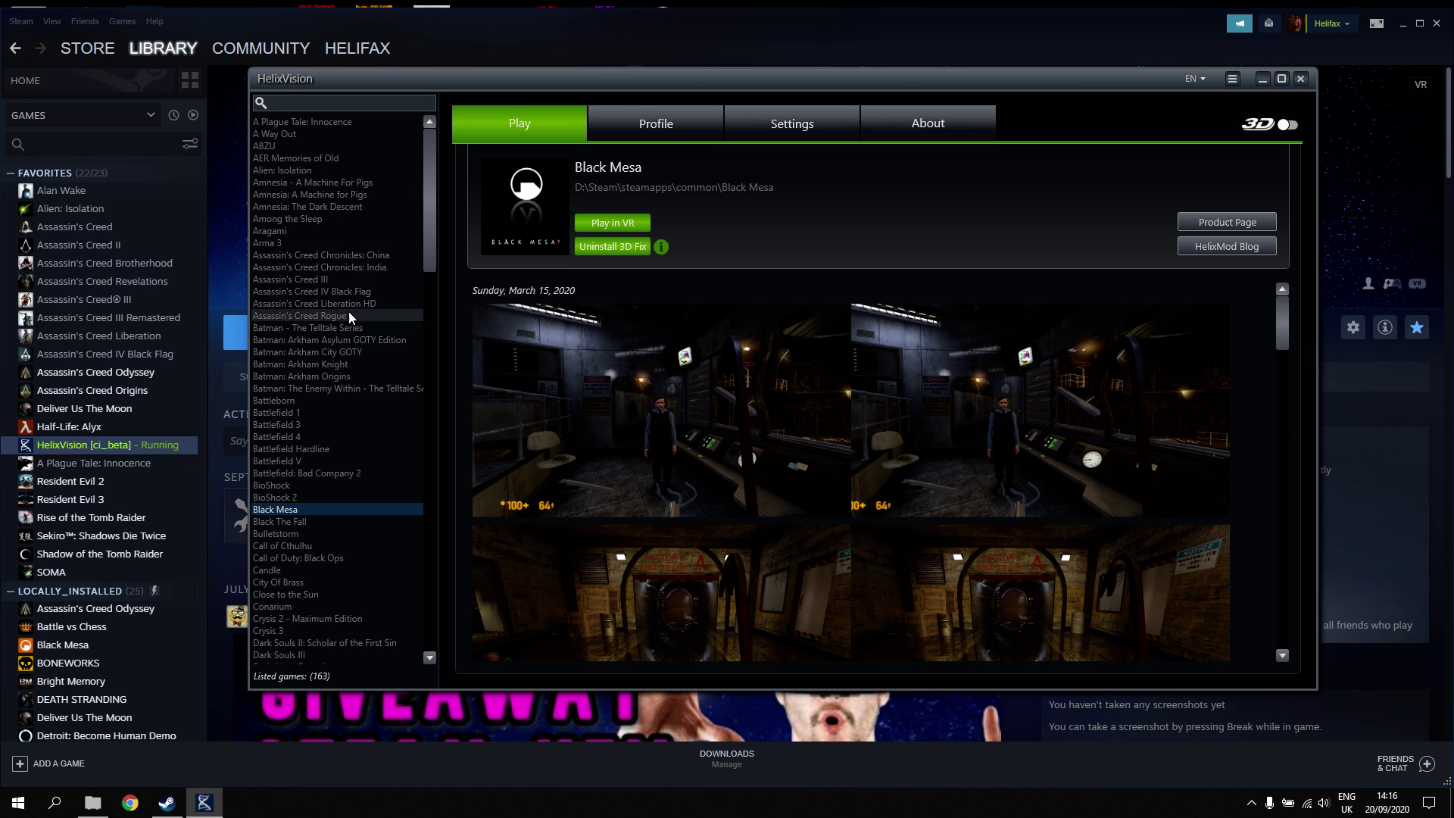
Search HelixVision's game list for "doom" and clear the search again
{"action": "left_click", "coordinate": [360, 107]}
{"action": "type", "text": "doom"}
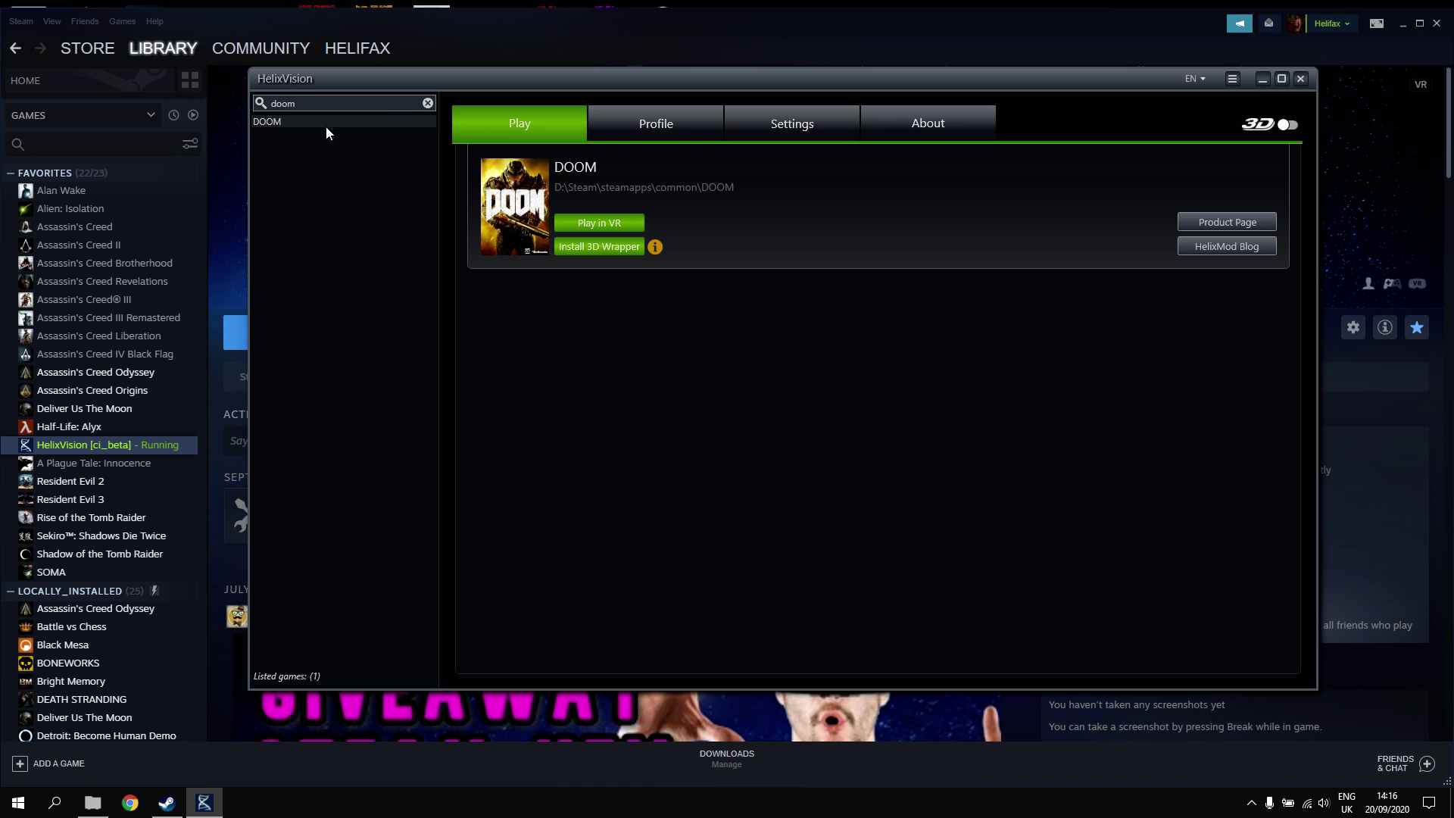
{"action": "left_click", "coordinate": [428, 103]}
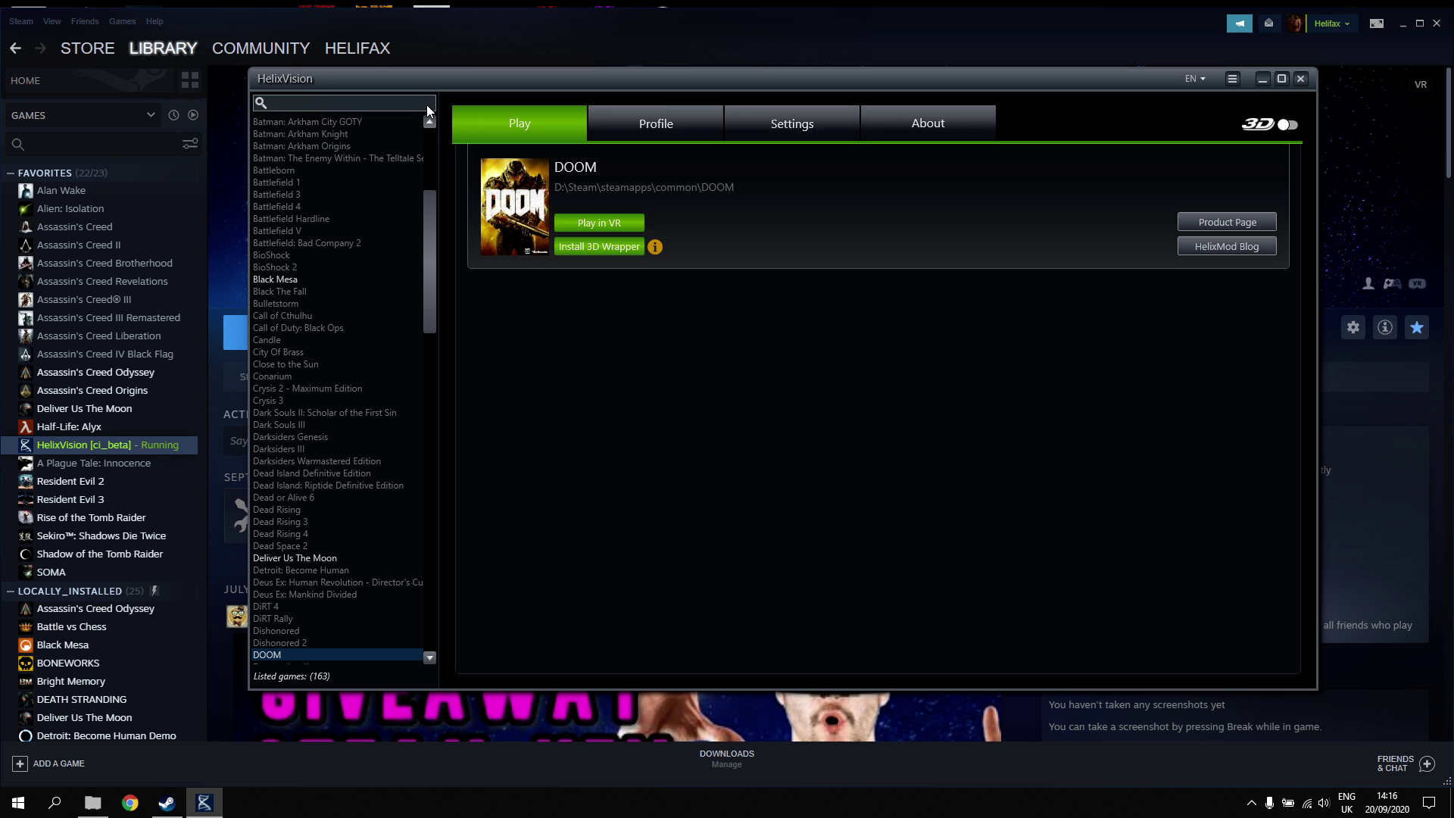
Set the program use mode to 3D Vision in the application settings and accept the mode switch
{"action": "left_click", "coordinate": [794, 121]}
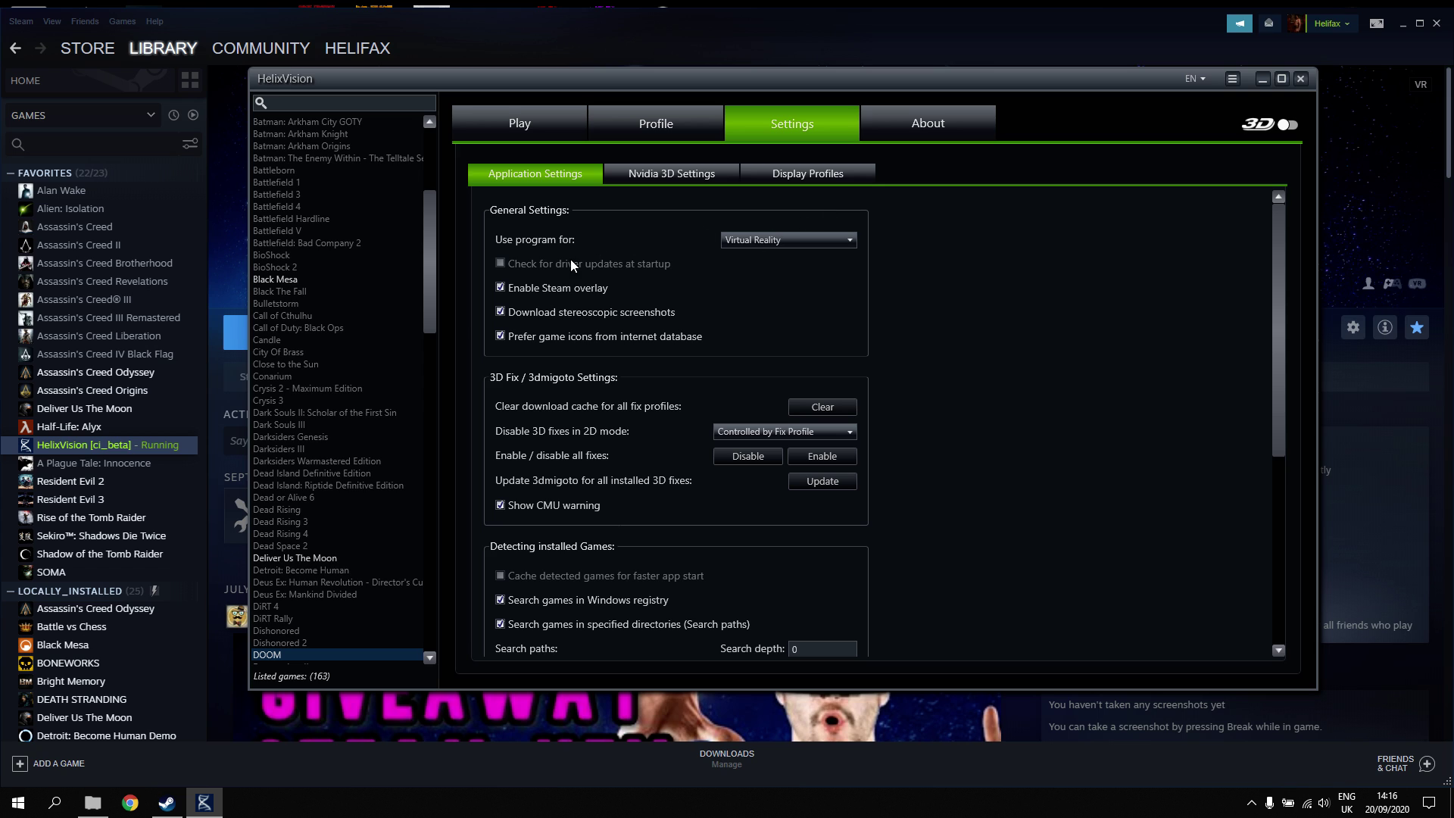
{"action": "left_click", "coordinate": [780, 246]}
{"action": "left_click", "coordinate": [771, 258]}
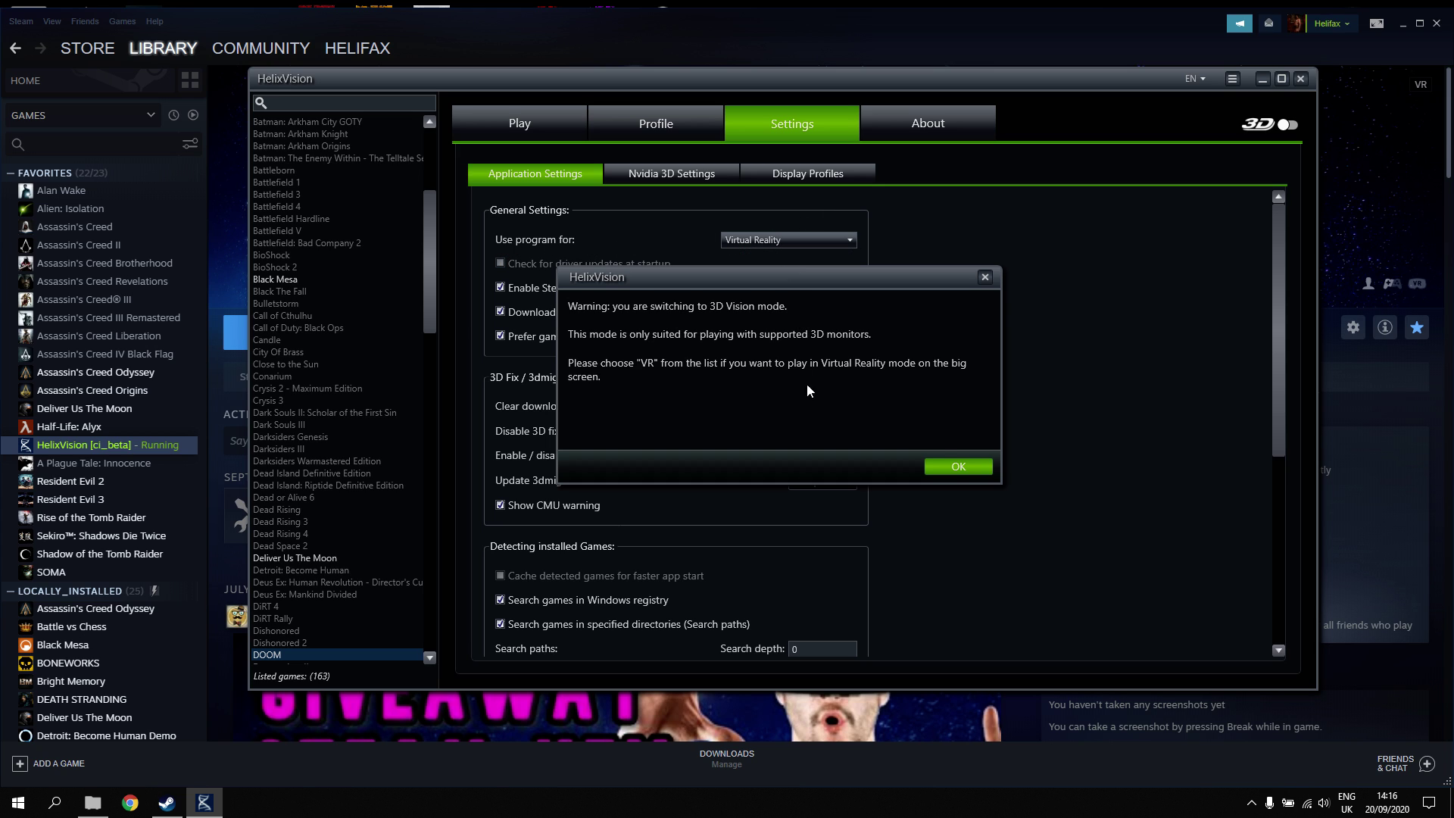
{"action": "left_click", "coordinate": [955, 465]}
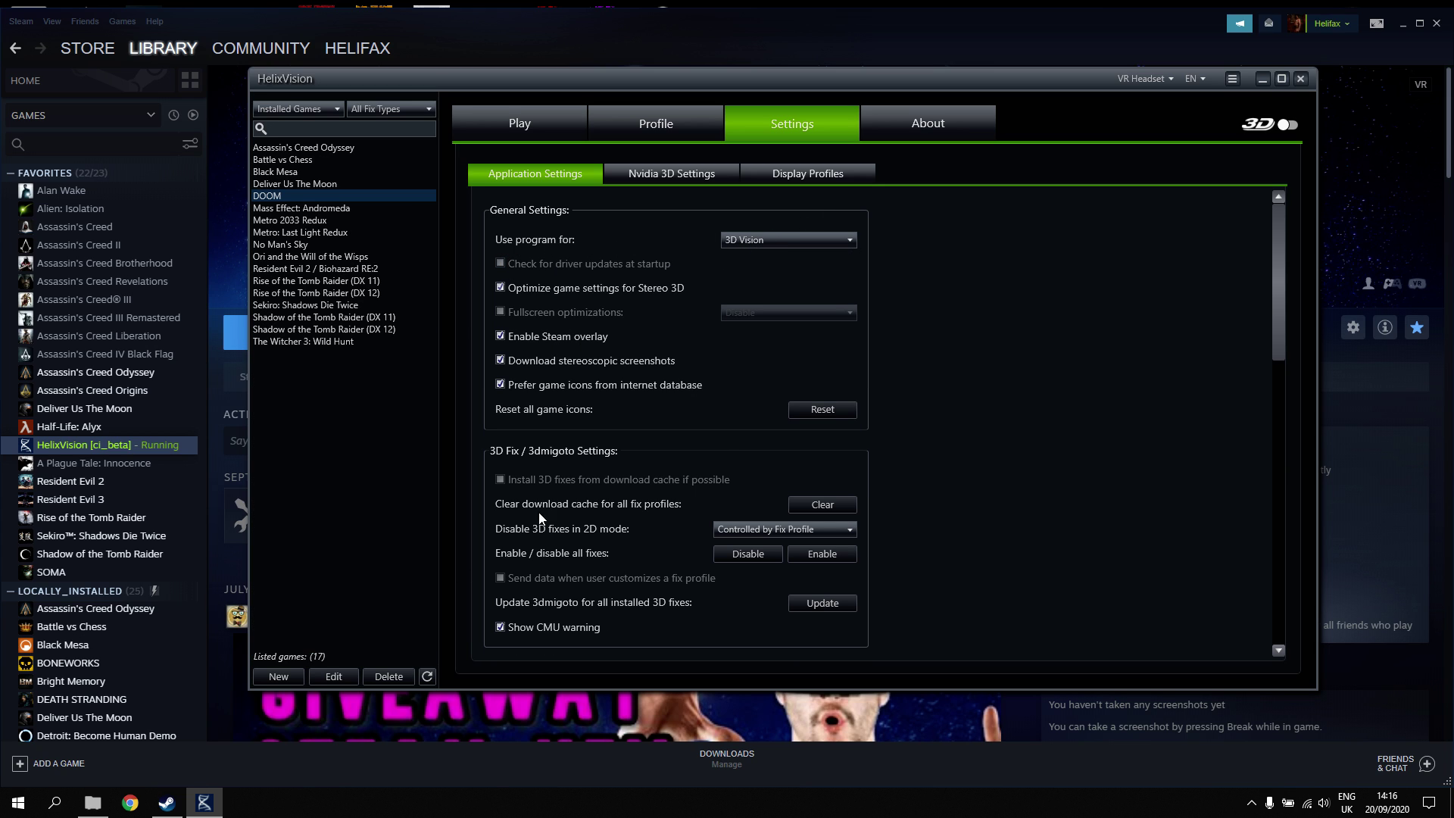
Start a new game profile with the game title "Doom Eternal", keeping the 3D fix state as Unknown
{"action": "left_click", "coordinate": [277, 676]}
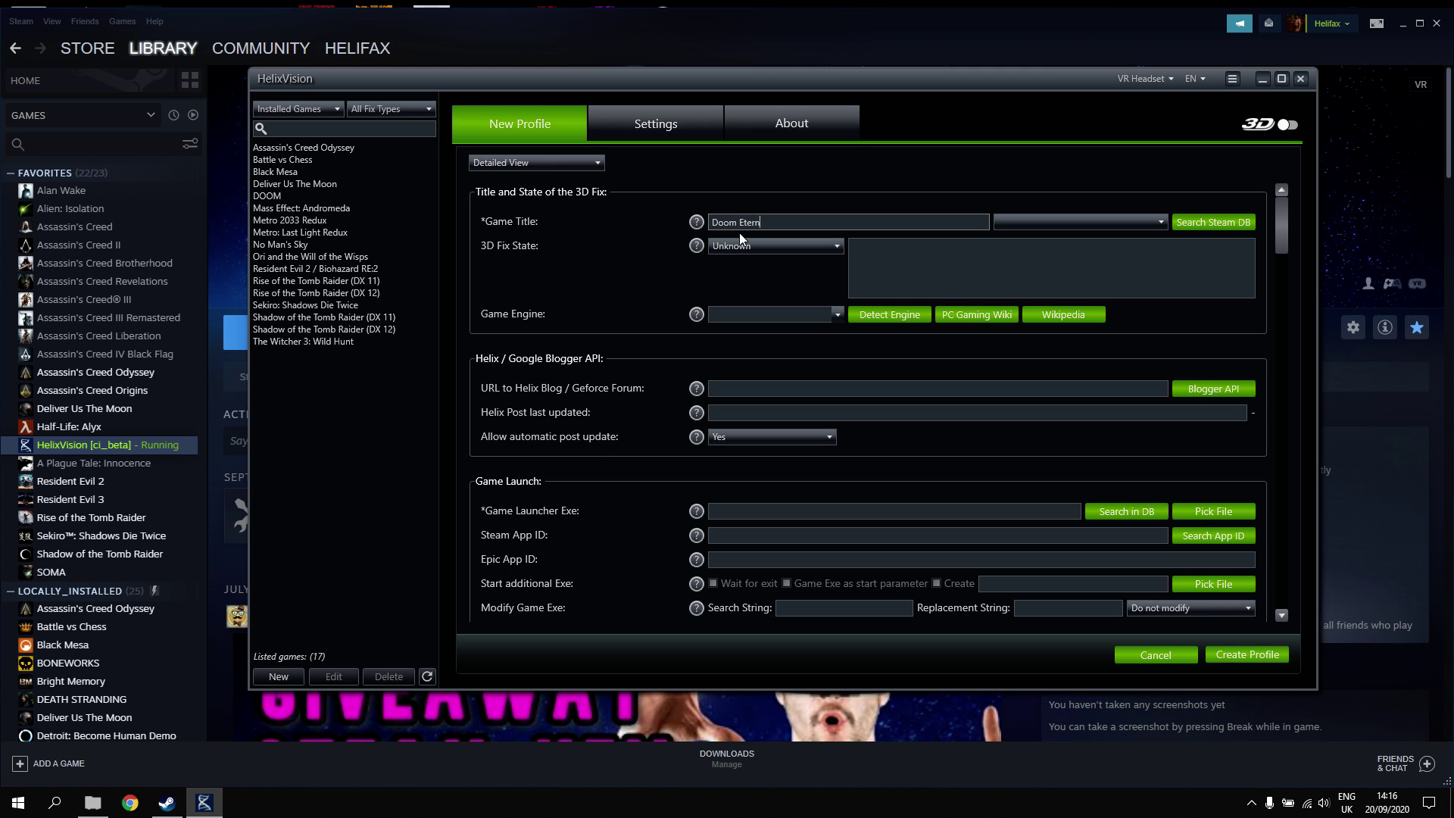
{"action": "left_click", "coordinate": [744, 244]}
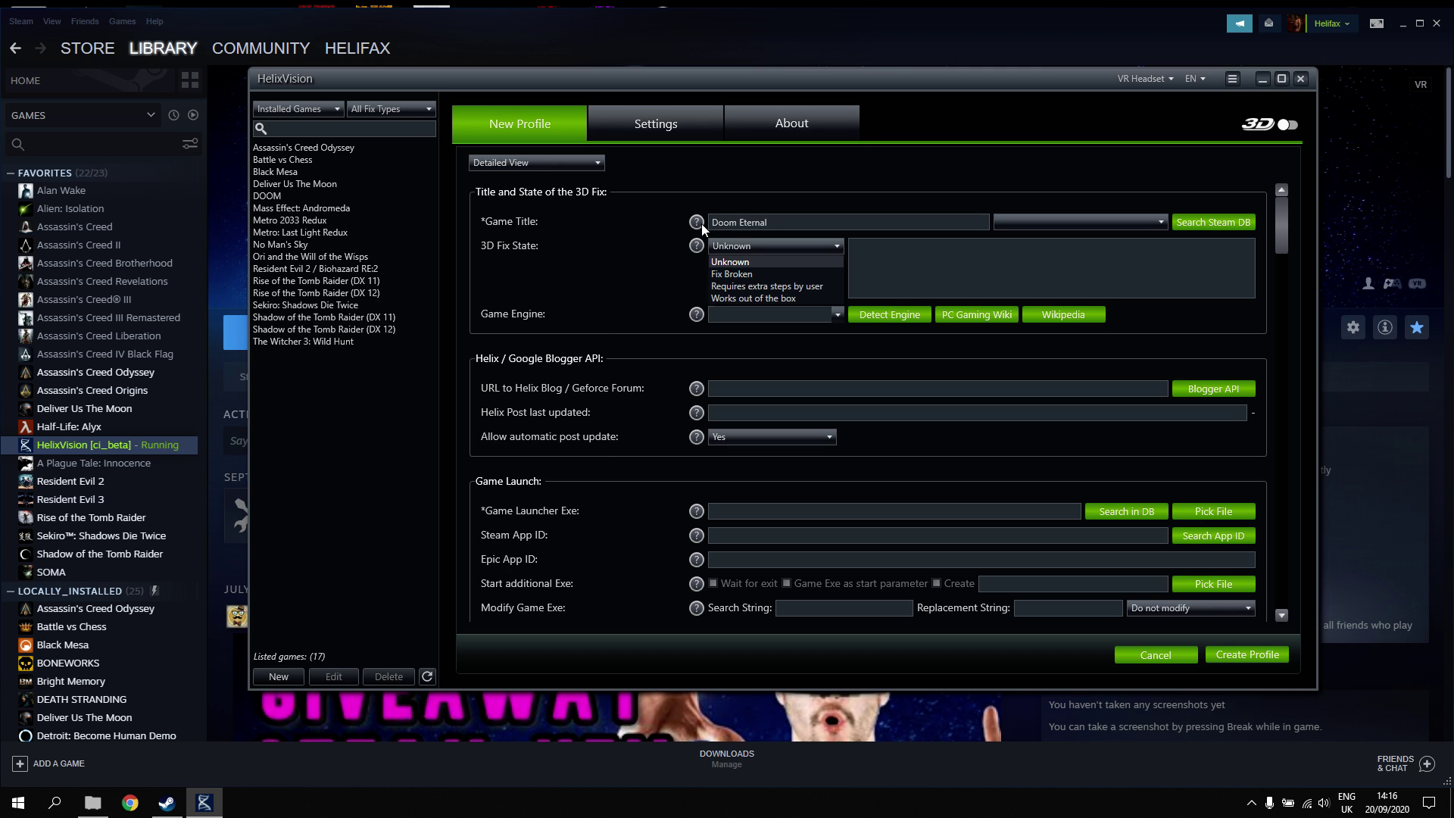
{"action": "left_click", "coordinate": [625, 266]}
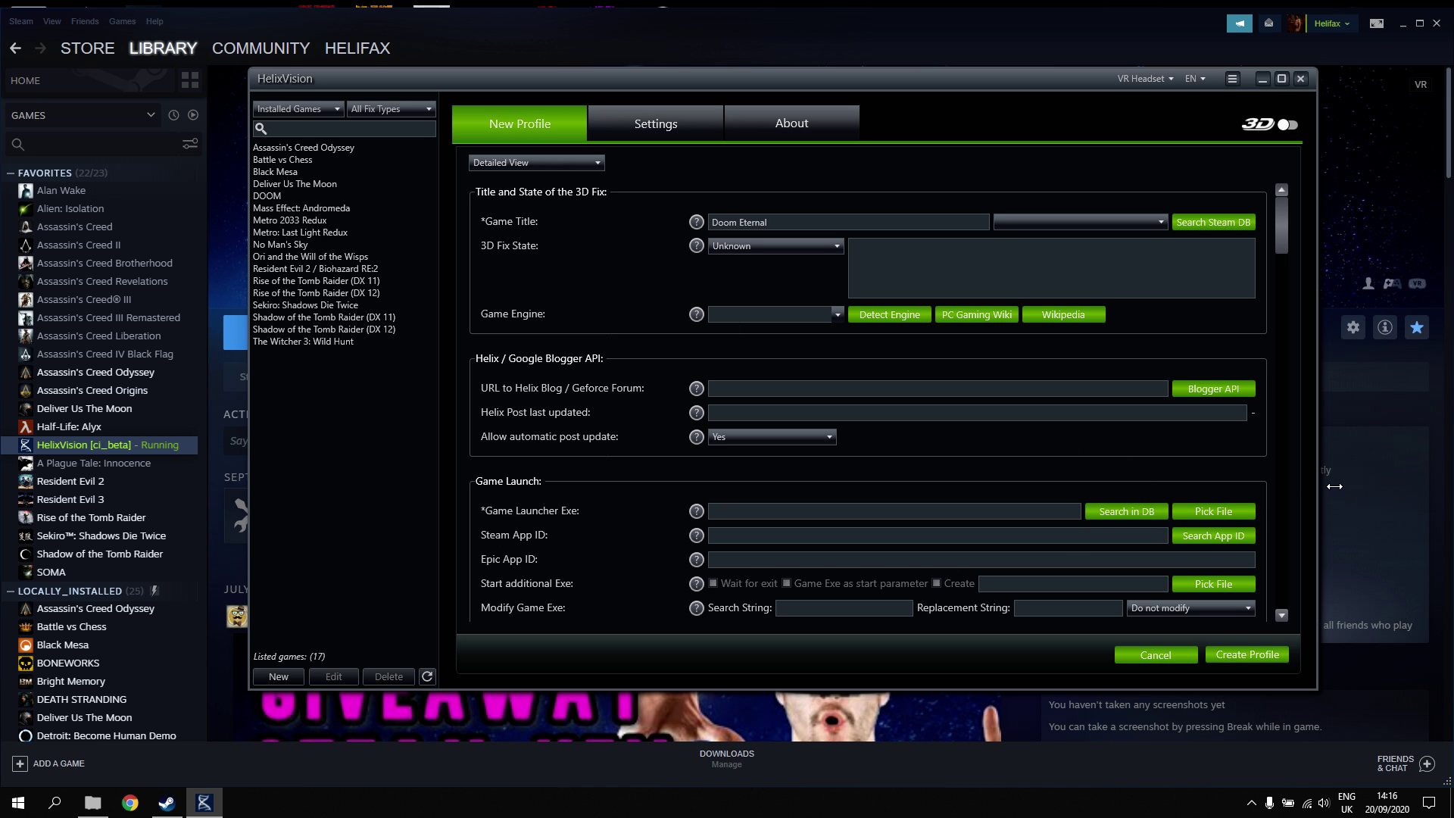
Set the profile's game launcher executable to DOOMEternalx64vk.exe from the Steam DOOMEternal folder
{"action": "left_click", "coordinate": [1213, 514]}
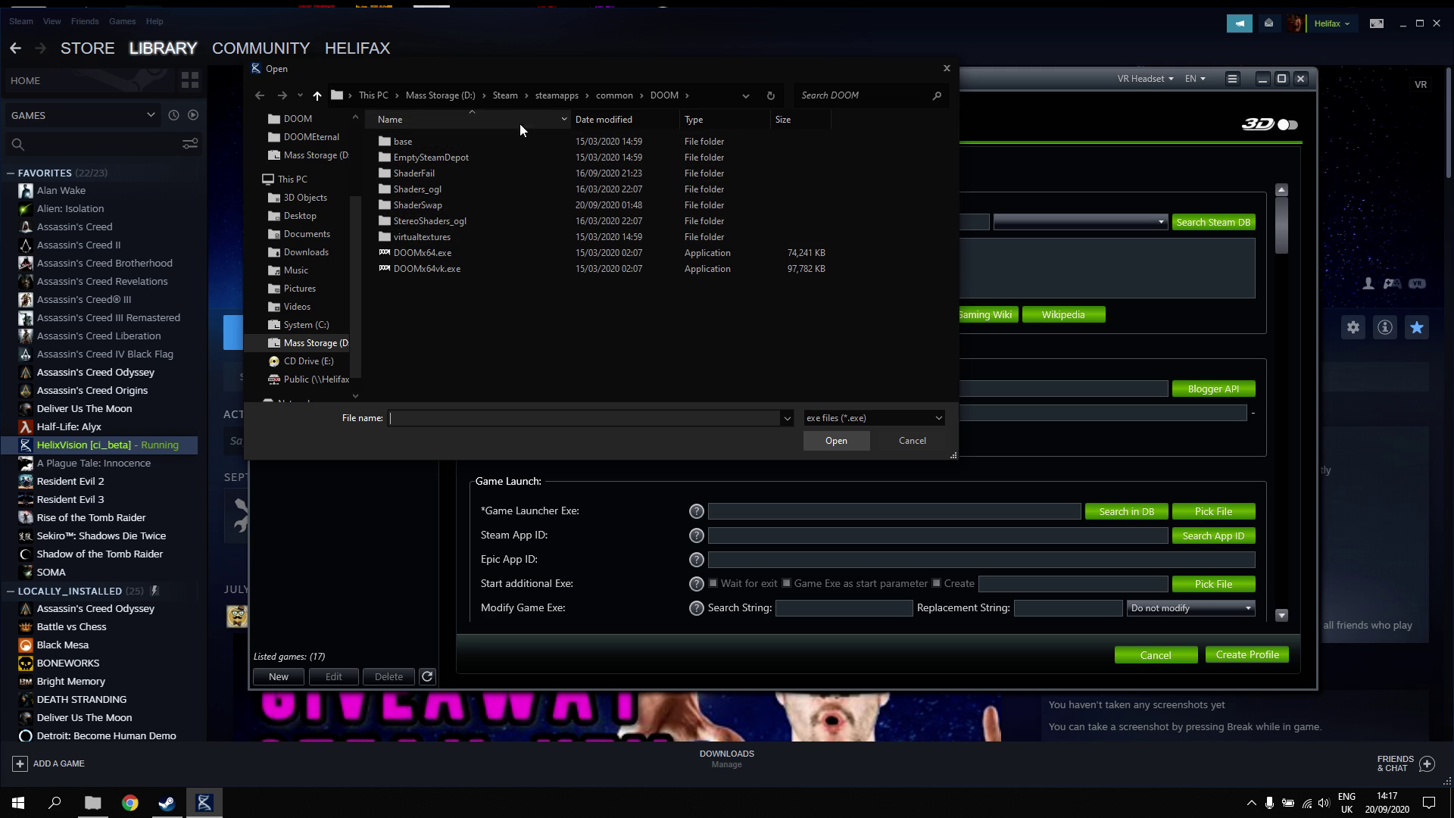
{"action": "left_click", "coordinate": [612, 95]}
{"action": "double_click", "coordinate": [452, 302]}
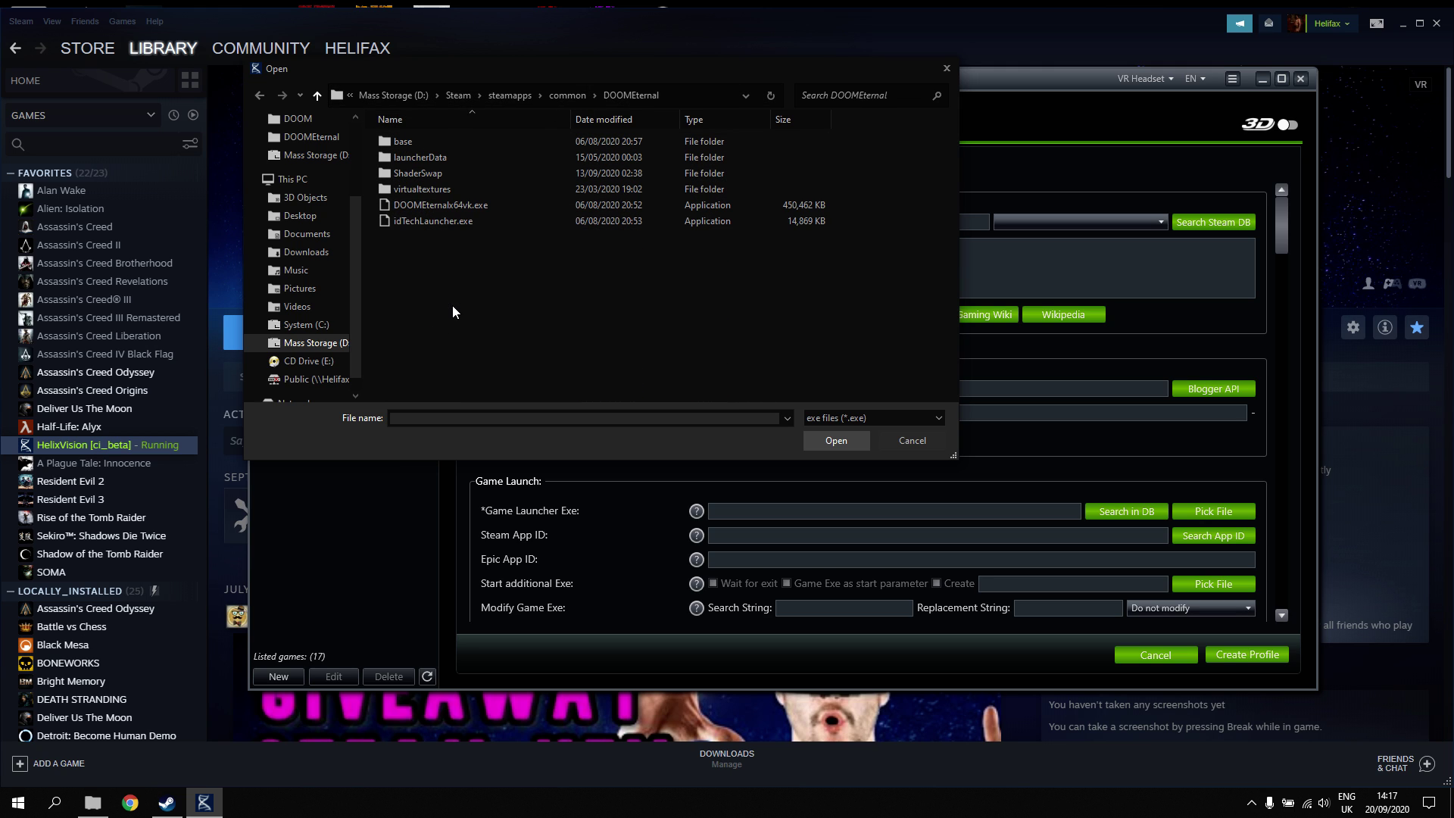
{"action": "left_click", "coordinate": [433, 206]}
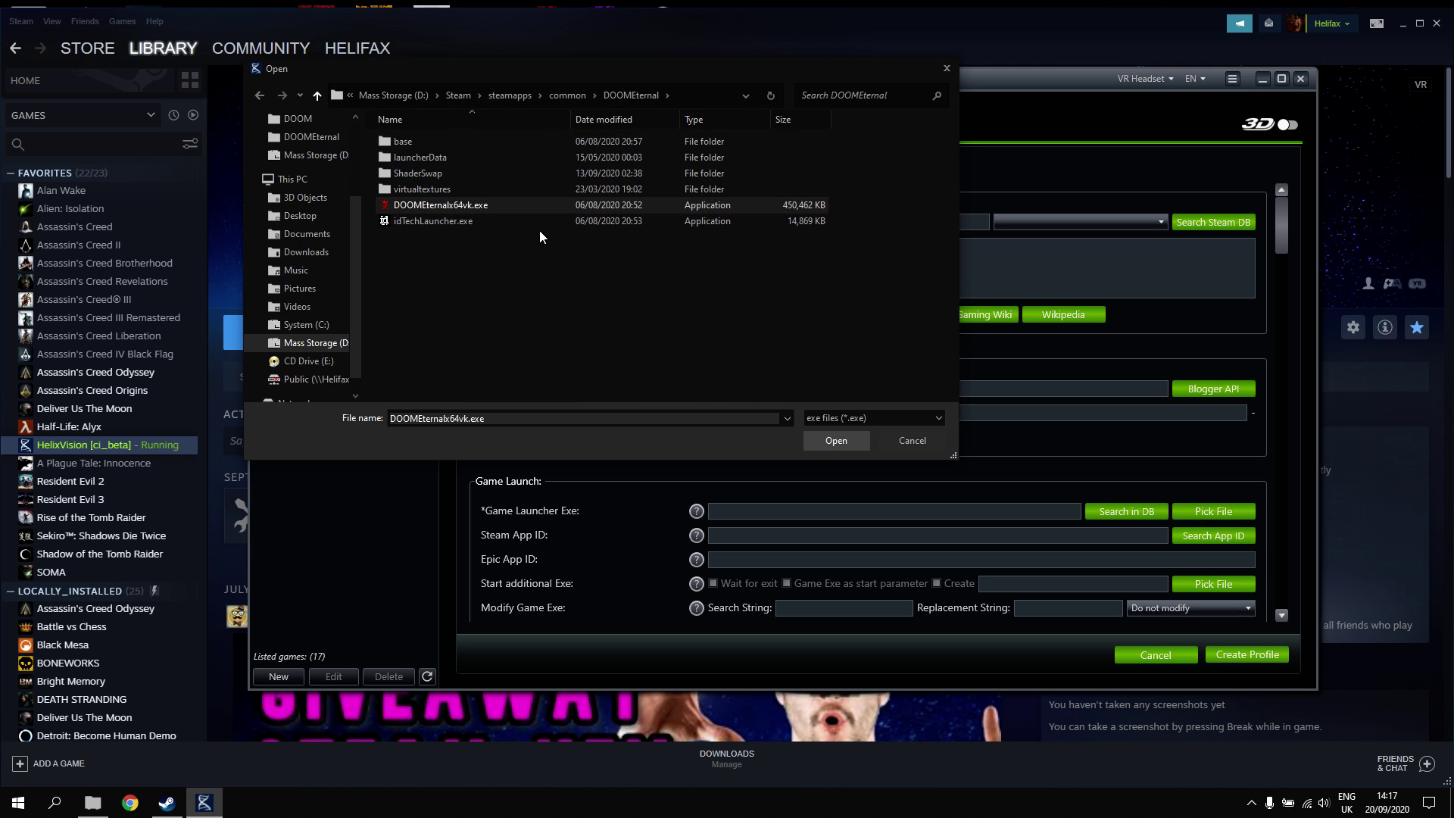
{"action": "left_click", "coordinate": [835, 440]}
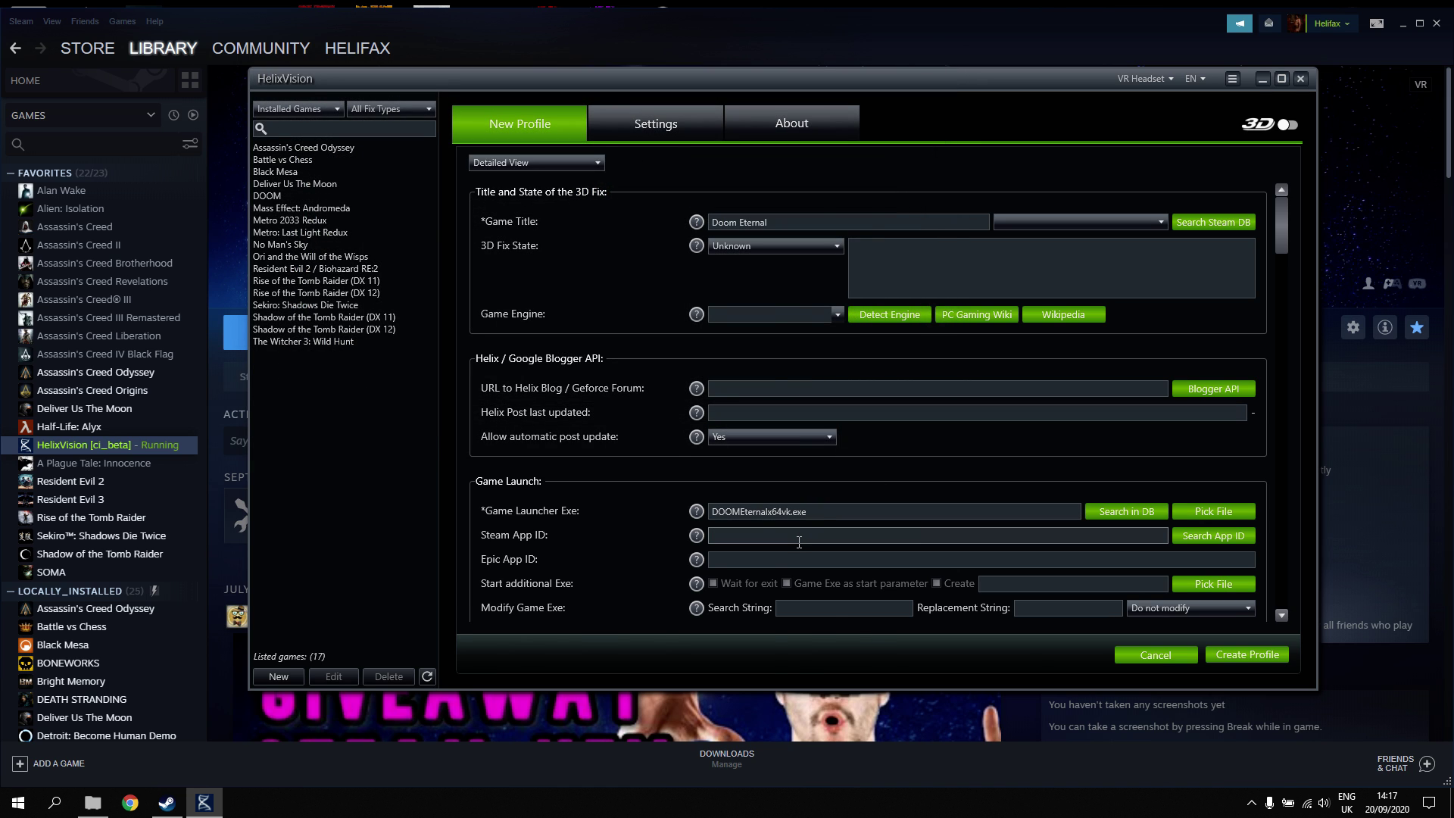
Copy the ID 782330 from the URL of the DOOM Eternal desktop shortcut into the profile's Steam App ID
{"action": "key", "text": "super+d"}
{"action": "right_click", "coordinate": [143, 275]}
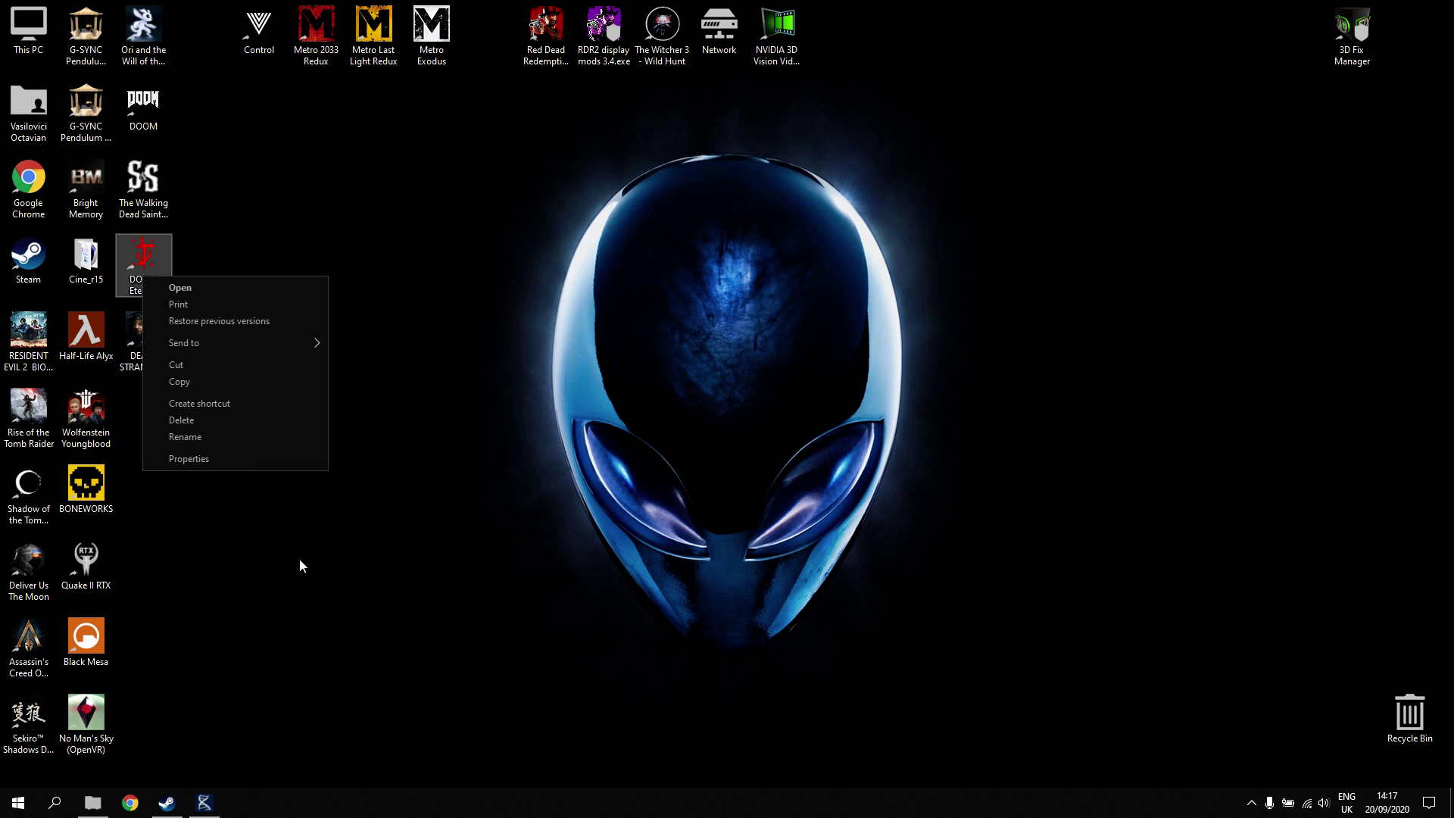
{"action": "left_click", "coordinate": [227, 461]}
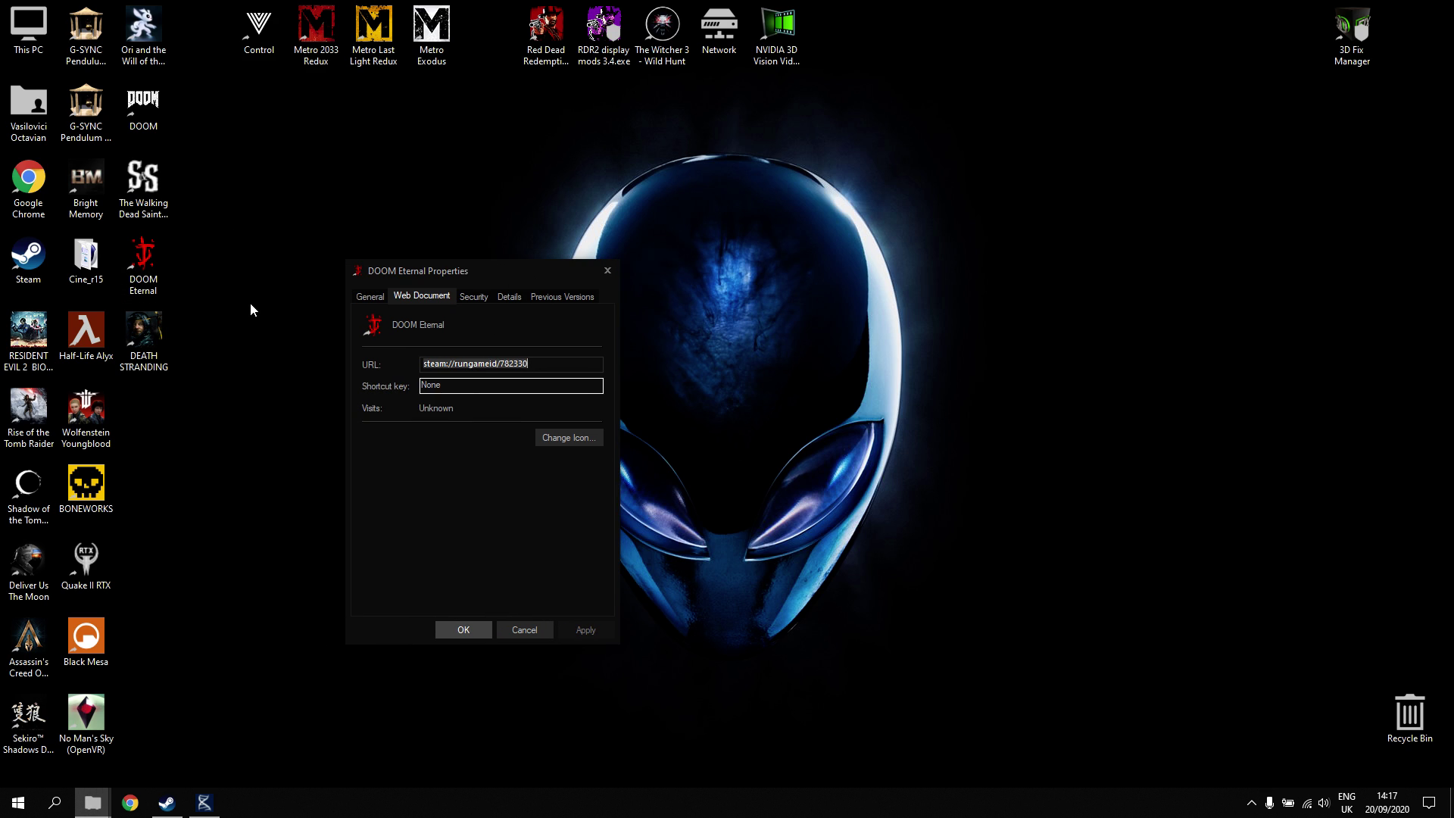
{"action": "left_click", "coordinate": [531, 365]}
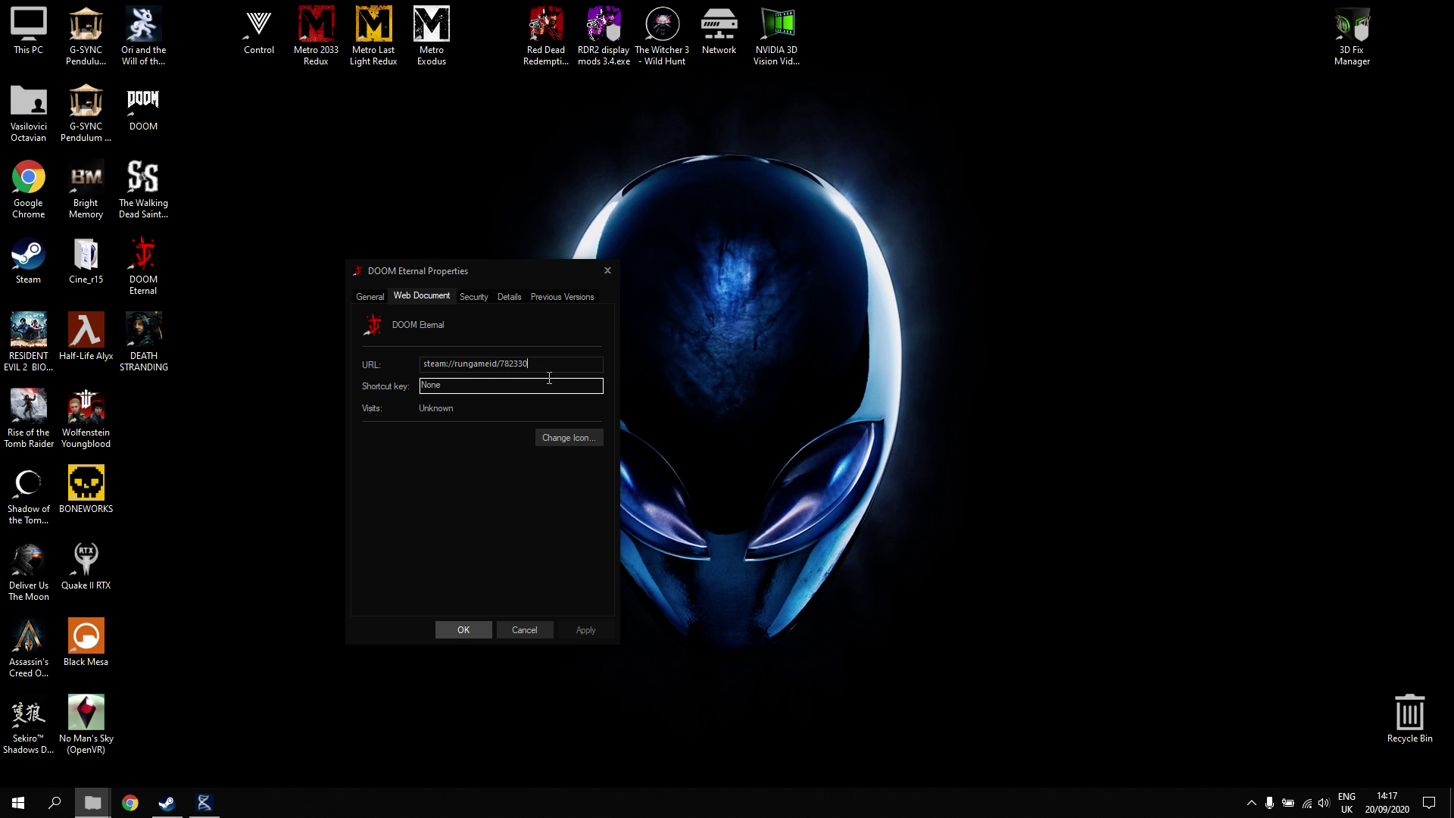
{"action": "key", "text": "shift+Left"}
{"action": "key", "text": "shift+Left"}
{"action": "key", "text": "shift+Left"}
{"action": "key", "text": "shift+Left"}
{"action": "key", "text": "shift+Left"}
{"action": "key", "text": "ctrl+c"}
{"action": "left_click", "coordinate": [520, 626]}
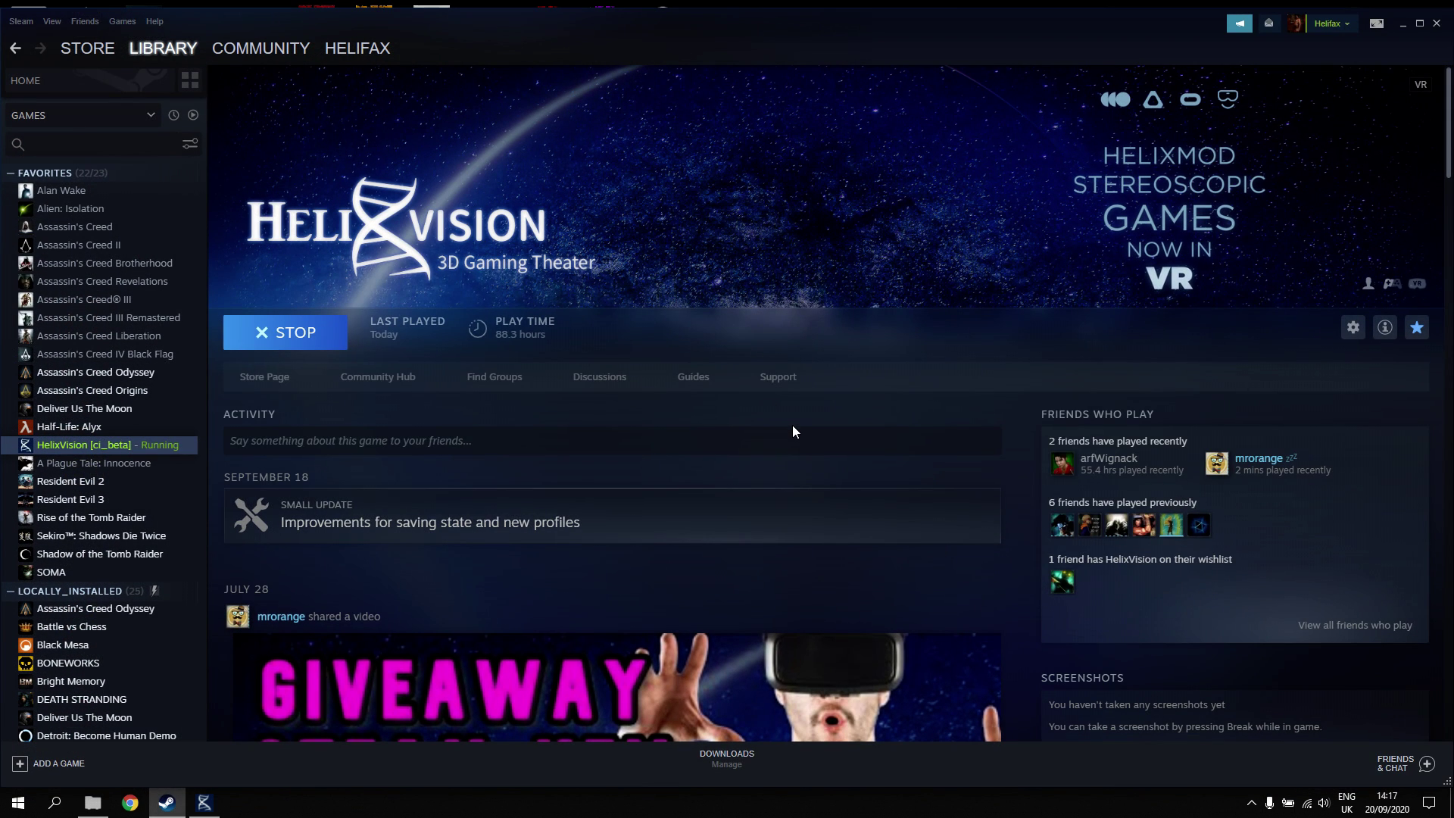
{"action": "key", "text": "alt+Tab"}
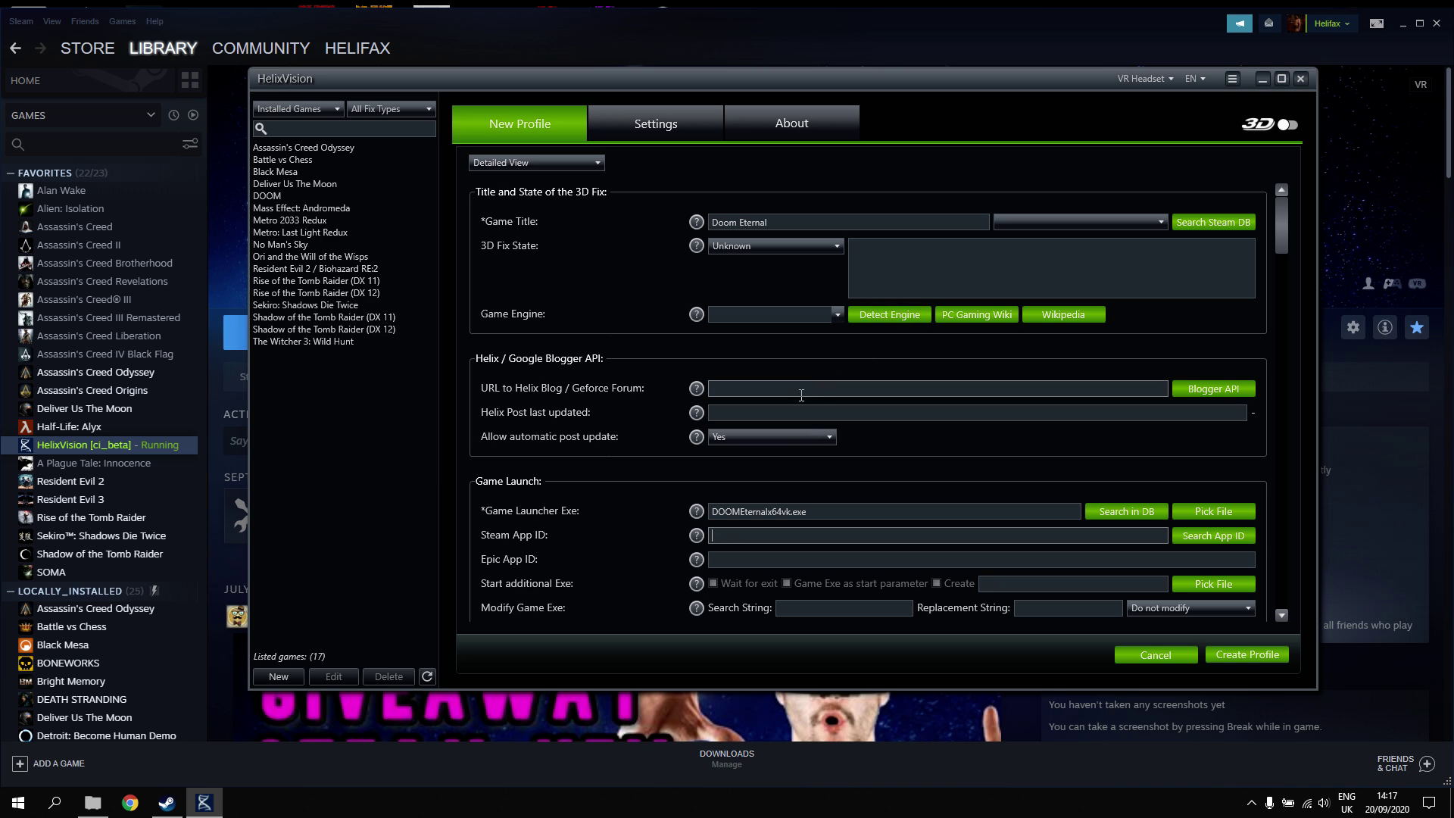
{"action": "key", "text": "ctrl+v"}
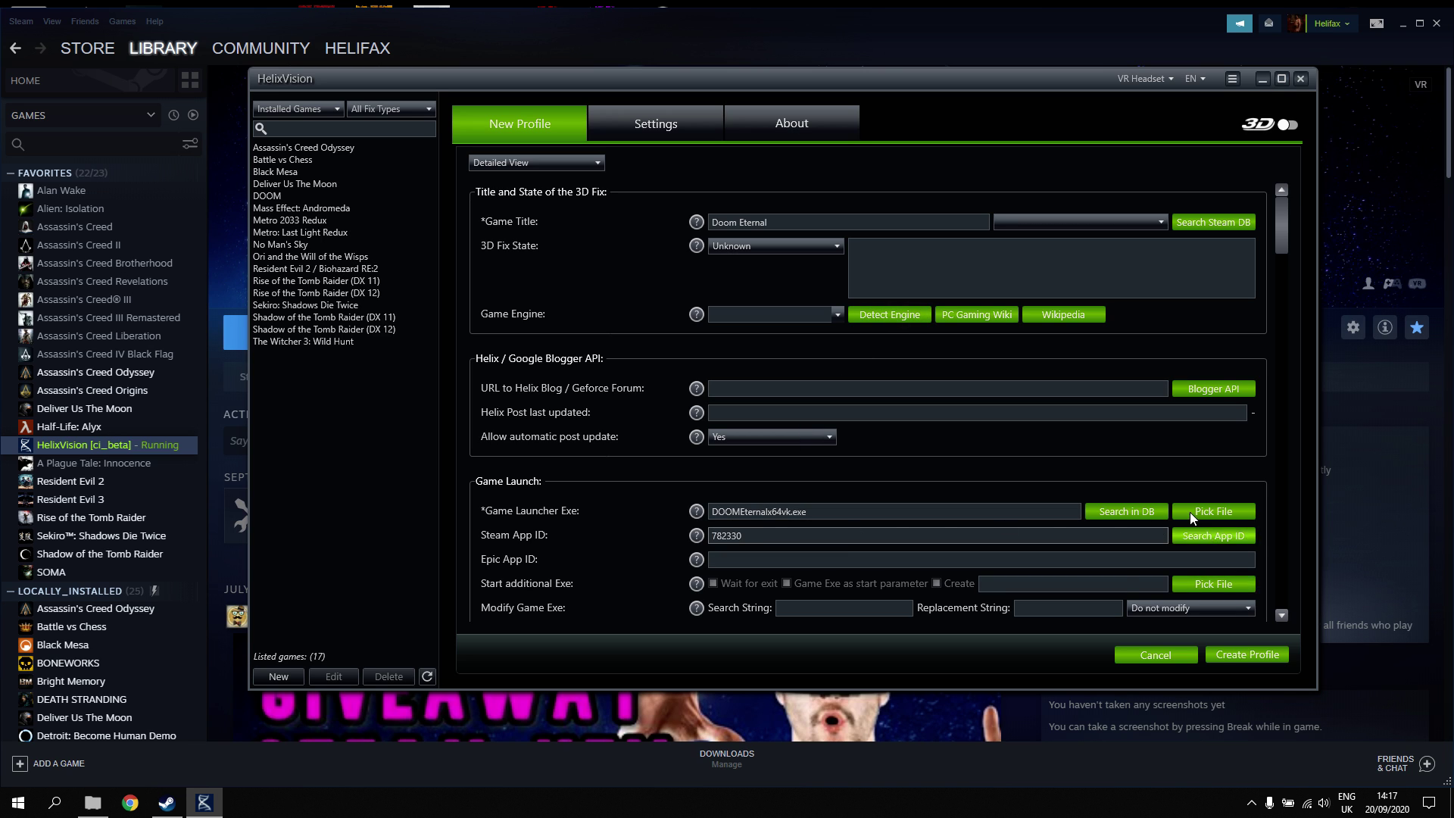
Set the 3D fix install folder to DOOMEternal, located in Steam\steamapps\common on drive D
{"action": "scroll", "coordinate": [1193, 517], "scroll_direction": "down", "scroll_amount": 3}
{"action": "scroll", "coordinate": [876, 493], "scroll_direction": "down", "scroll_amount": 2}
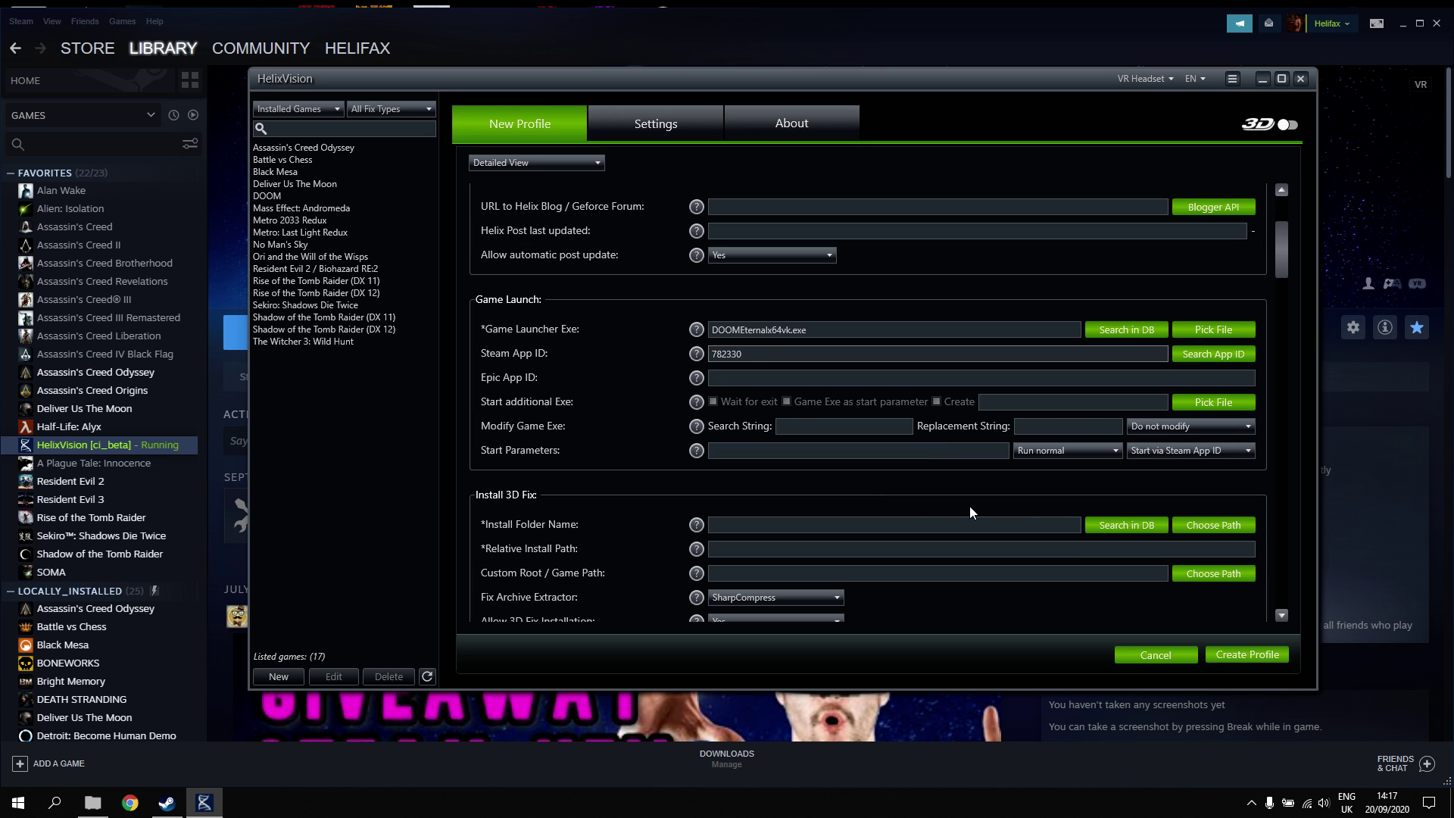
{"action": "left_click", "coordinate": [1210, 526]}
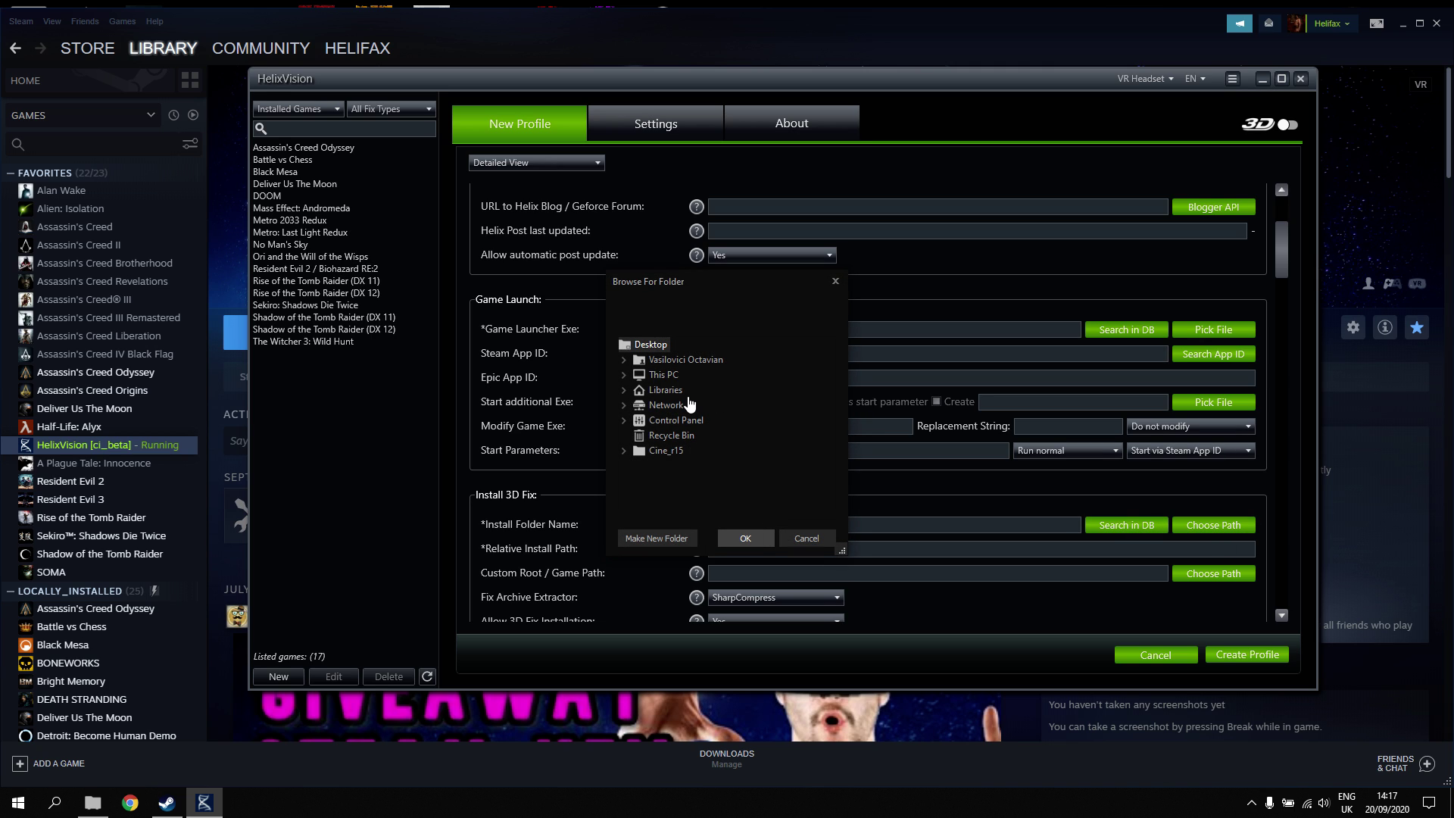
{"action": "double_click", "coordinate": [664, 374]}
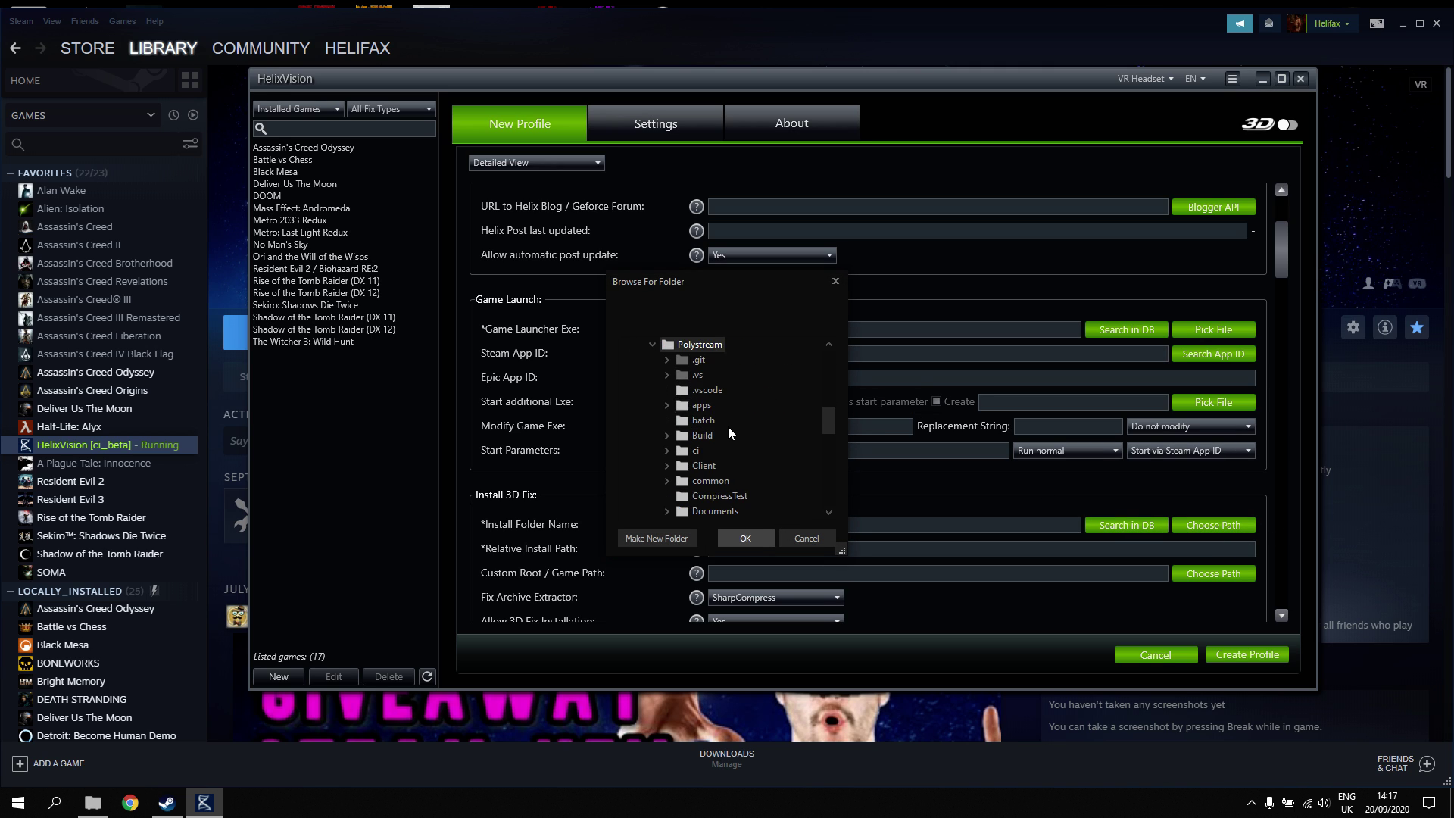
{"action": "scroll", "coordinate": [729, 425], "scroll_direction": "up", "scroll_amount": 3}
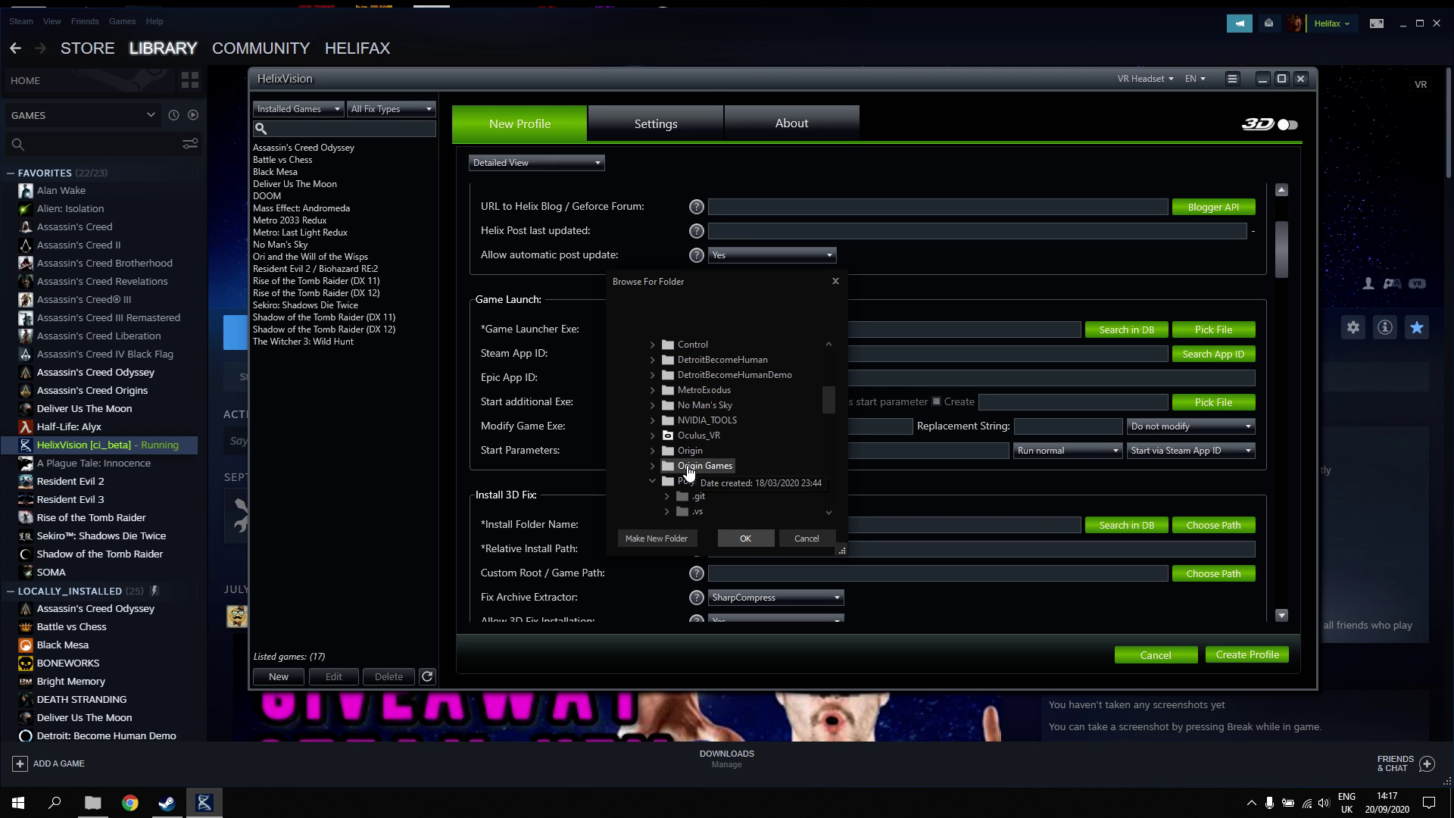
{"action": "scroll", "coordinate": [734, 410], "scroll_direction": "up", "scroll_amount": 3}
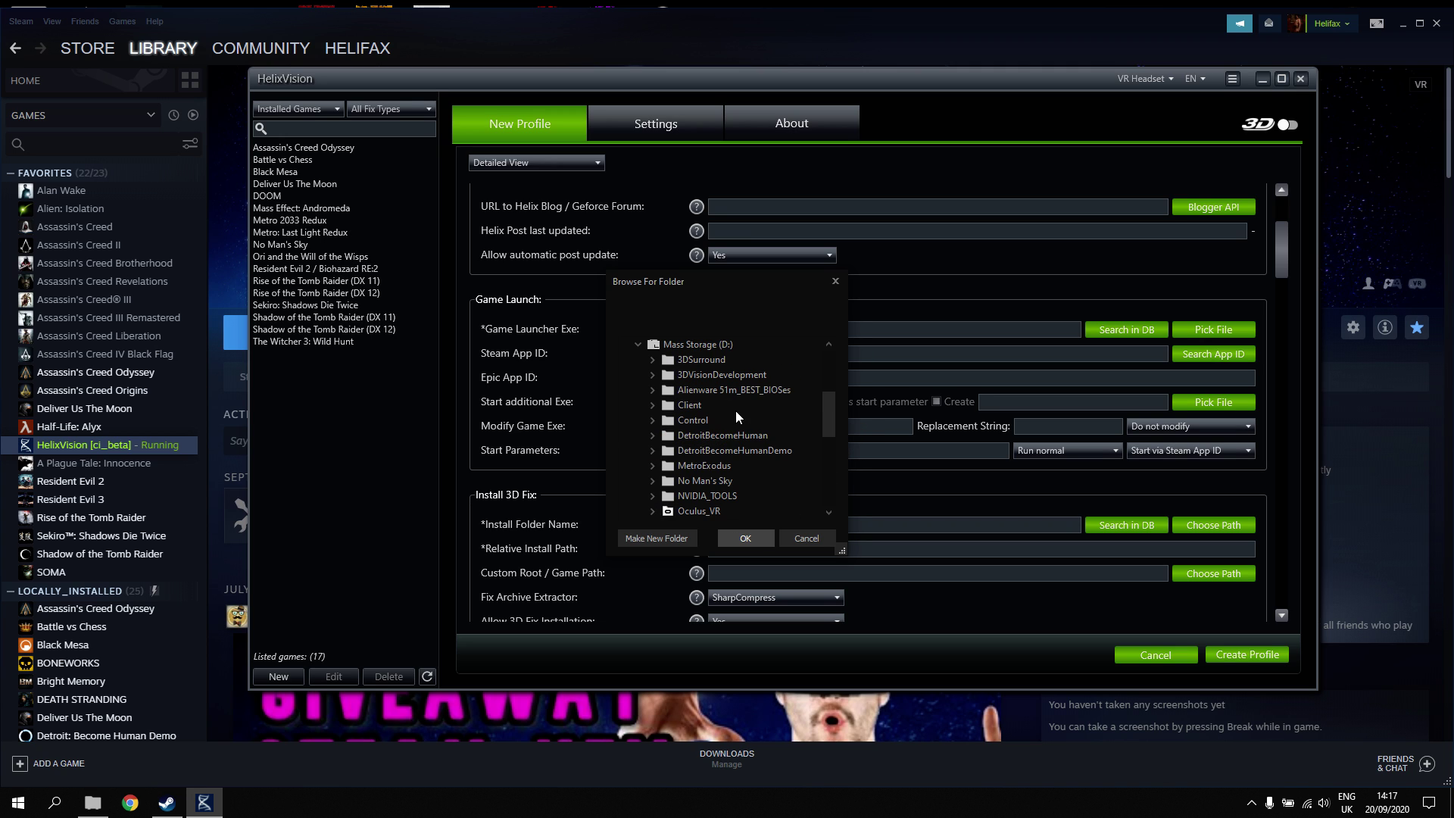
{"action": "scroll", "coordinate": [721, 485], "scroll_direction": "down", "scroll_amount": 3}
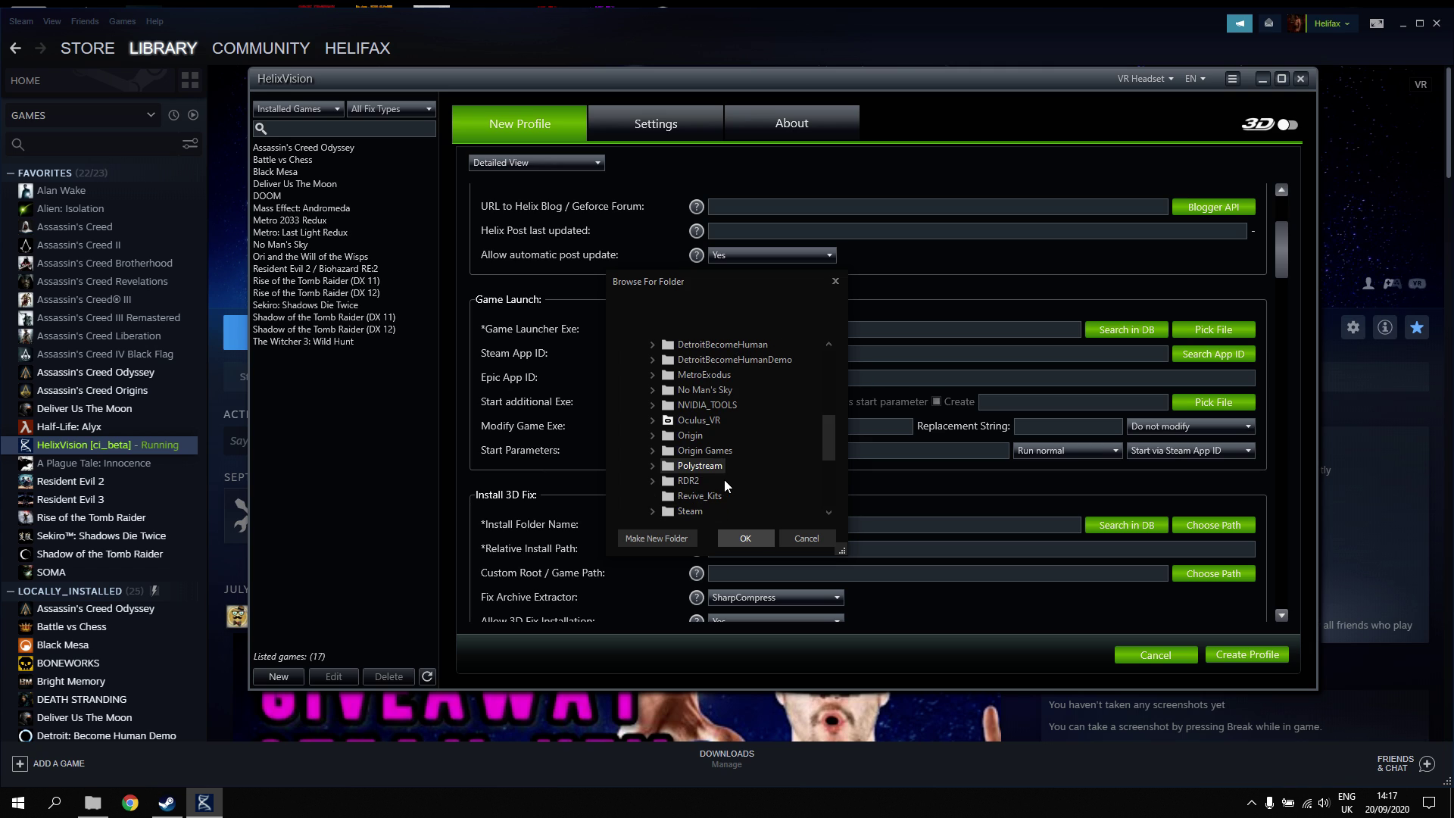
{"action": "scroll", "coordinate": [720, 469], "scroll_direction": "down", "scroll_amount": 3}
{"action": "left_click", "coordinate": [700, 379]}
{"action": "scroll", "coordinate": [746, 450], "scroll_direction": "down", "scroll_amount": 2}
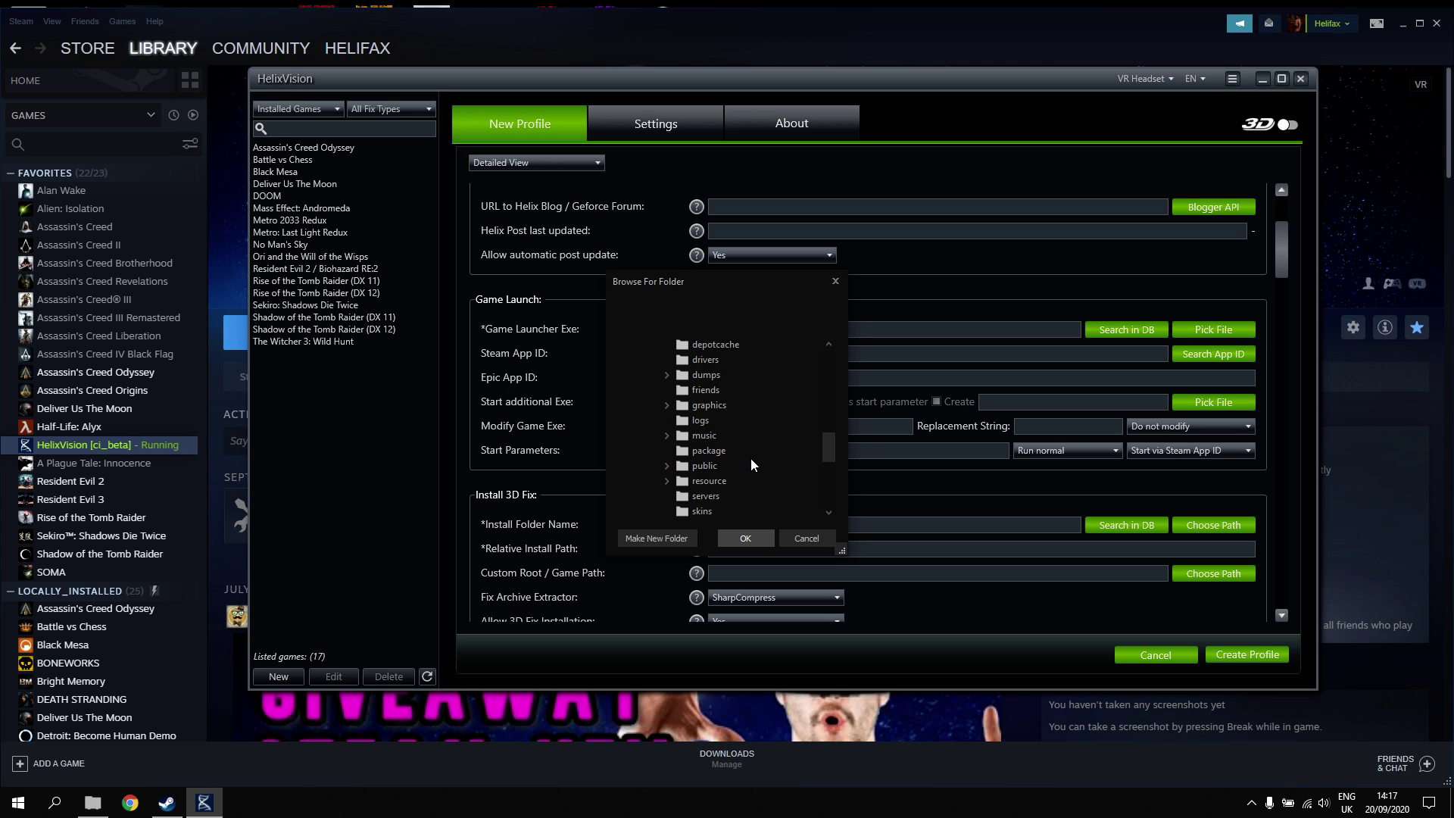
{"action": "scroll", "coordinate": [734, 480], "scroll_direction": "down", "scroll_amount": 3}
{"action": "left_click", "coordinate": [749, 406]}
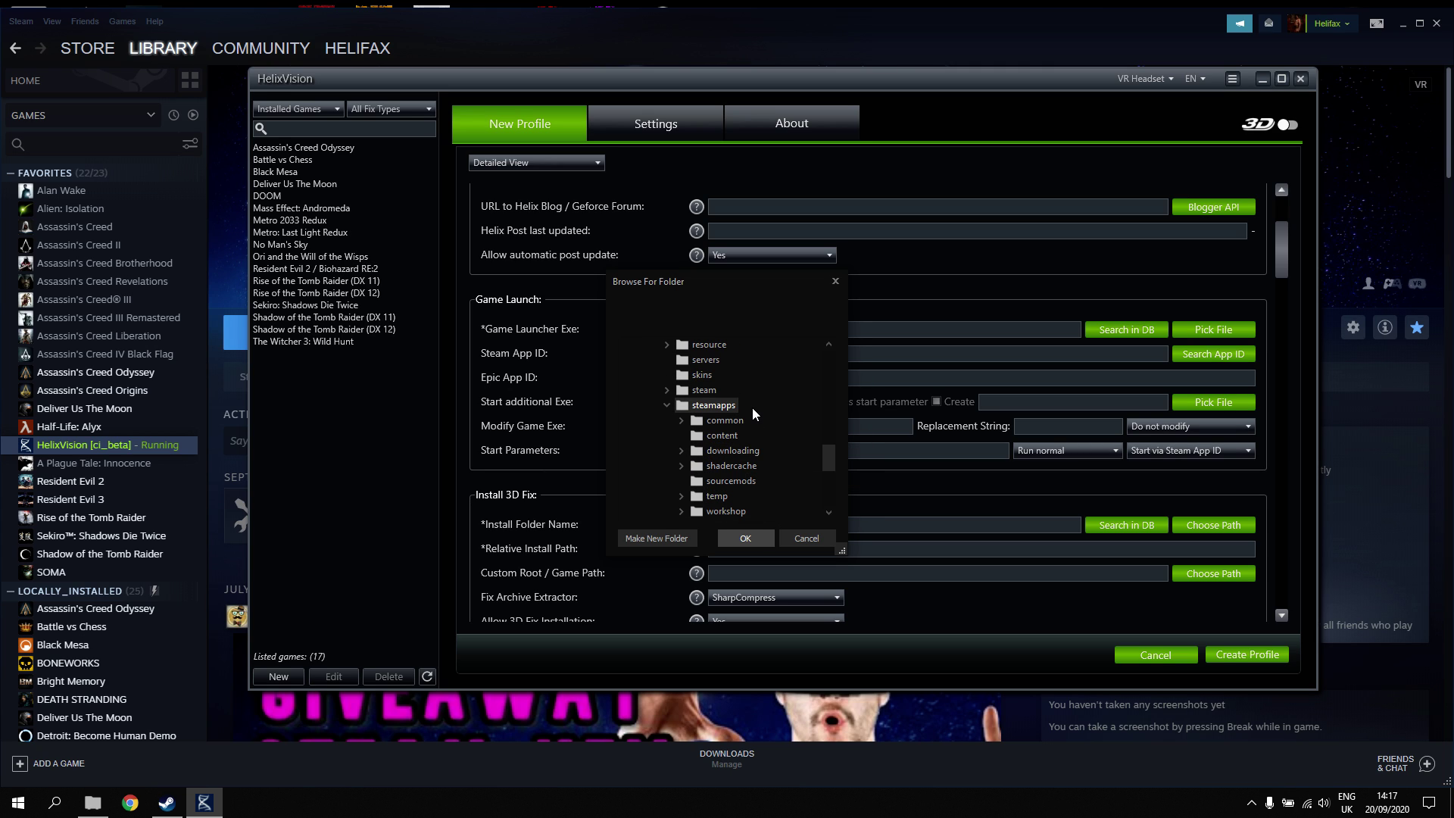
{"action": "left_click", "coordinate": [725, 420]}
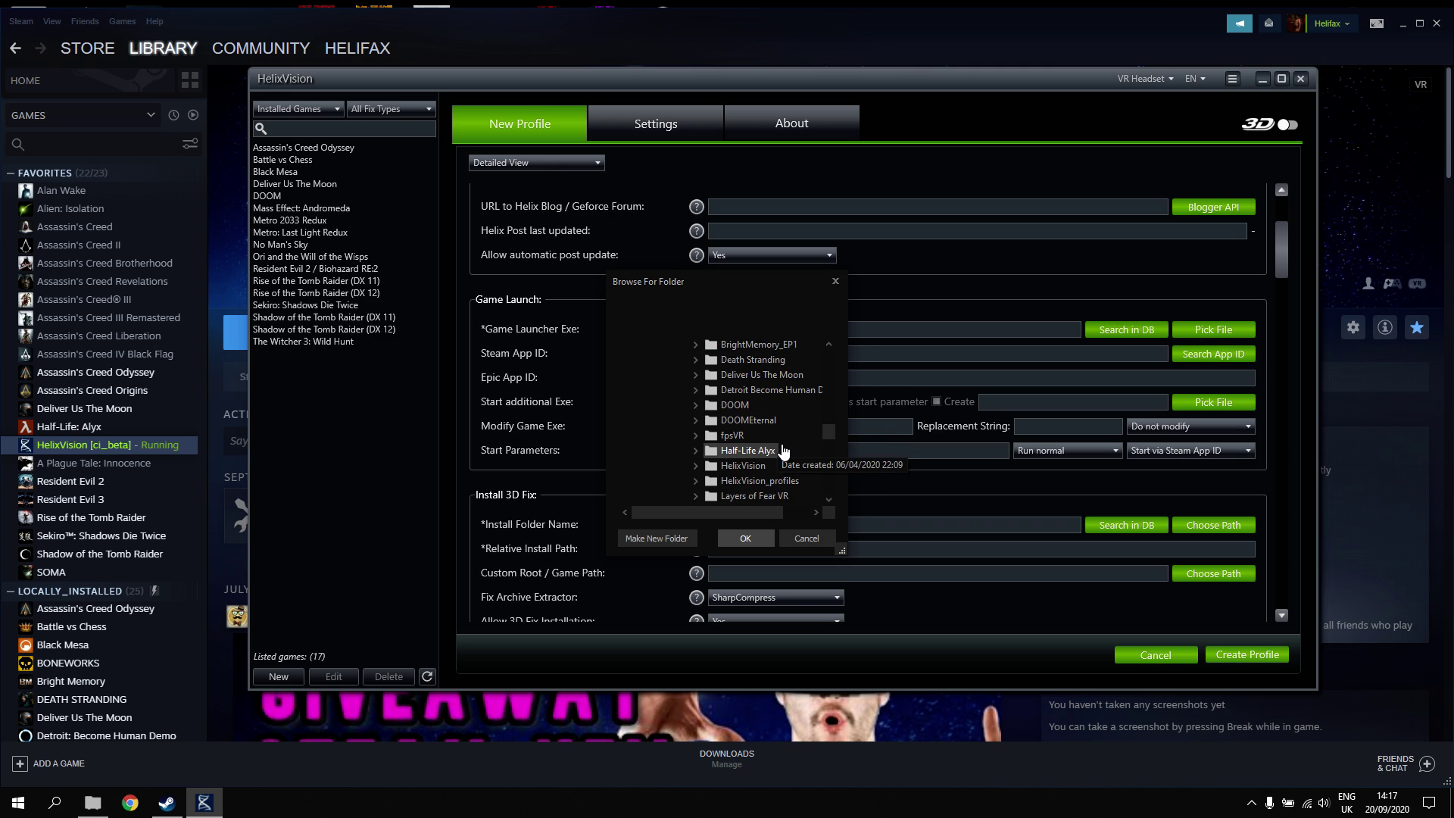
{"action": "left_click", "coordinate": [746, 420]}
{"action": "left_click", "coordinate": [745, 537]}
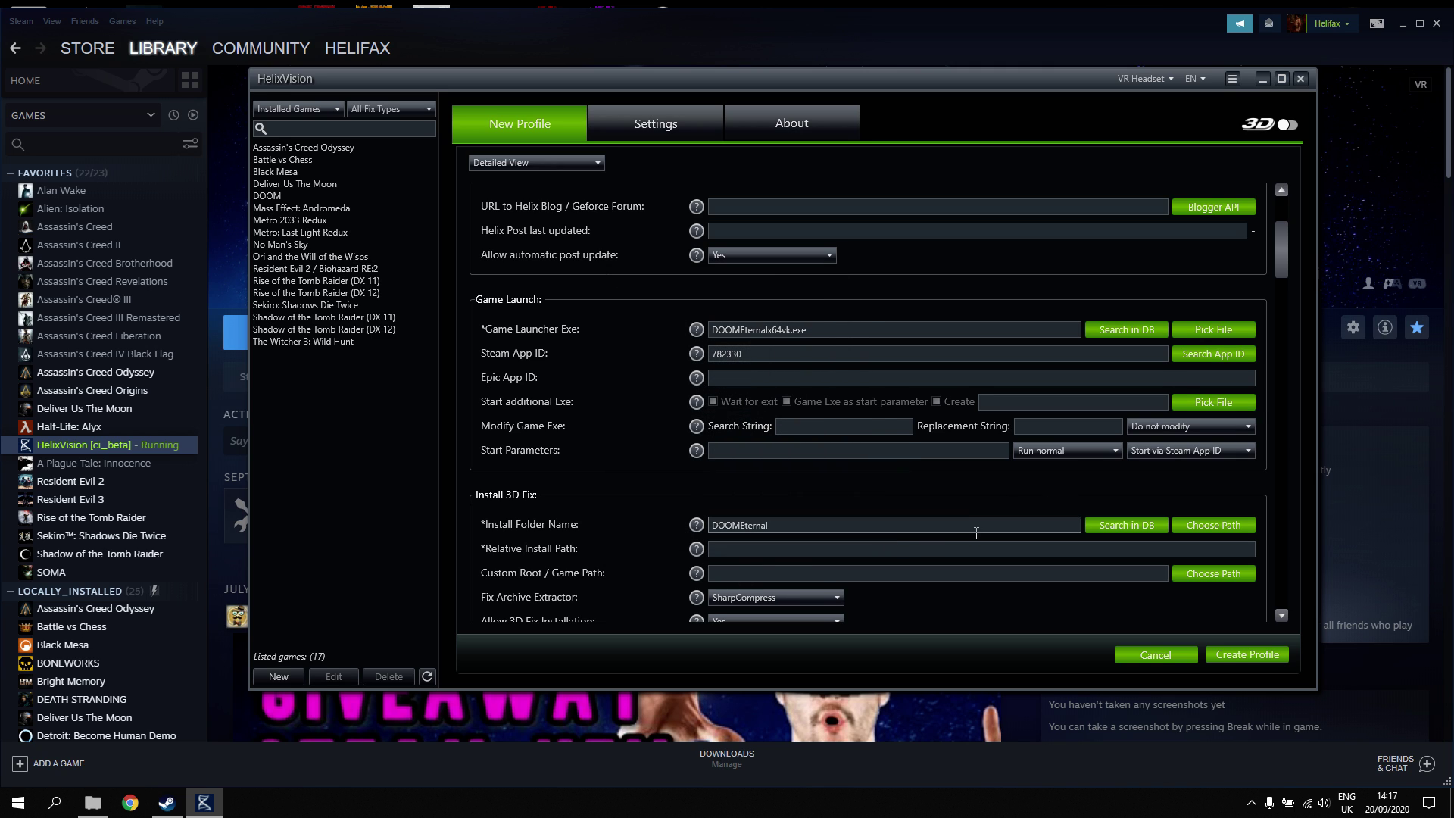
{"action": "scroll", "coordinate": [976, 532], "scroll_direction": "down", "scroll_amount": 3}
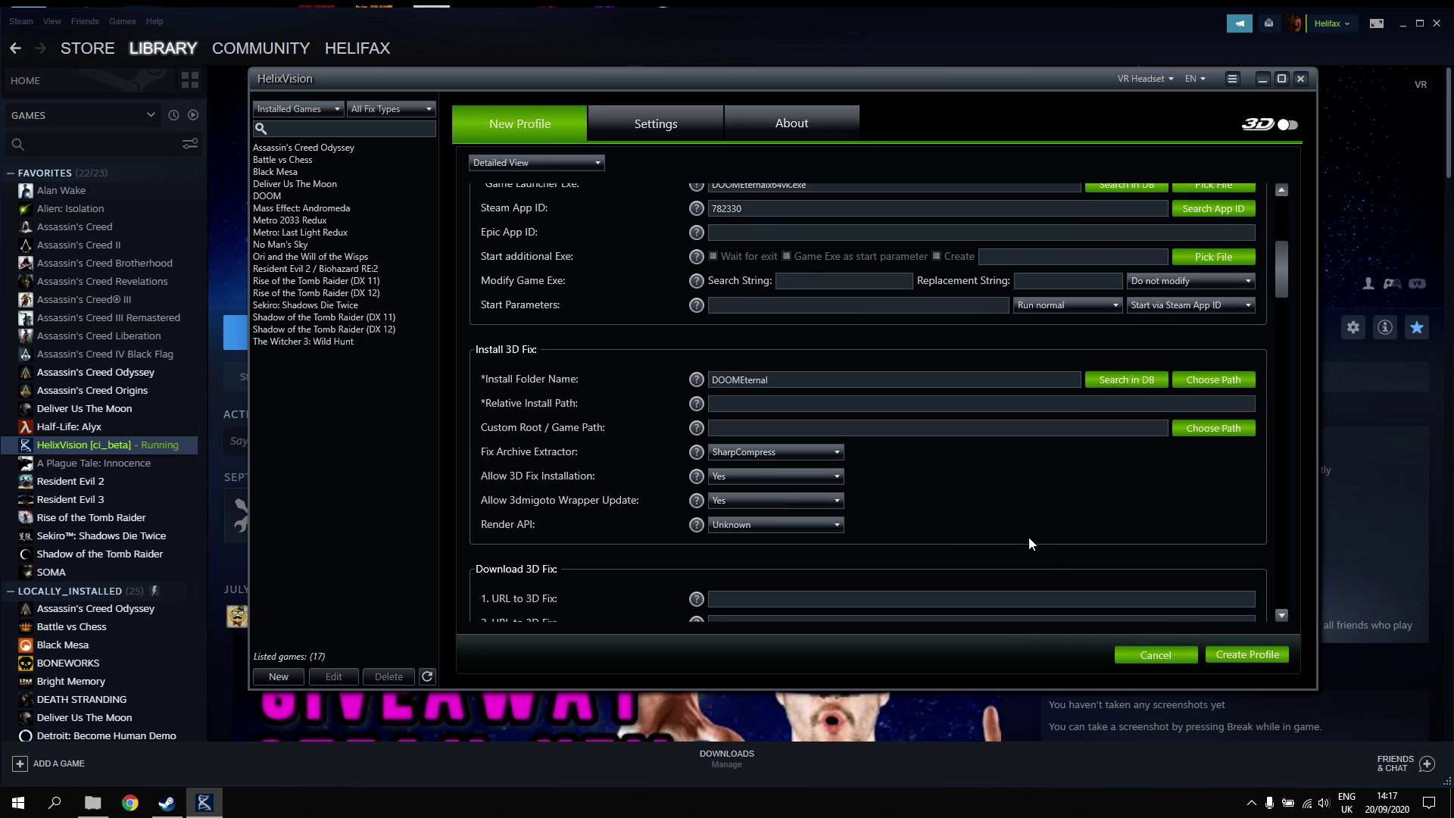
Set both Compatible to VR and Uses 3D Direct Mode to Yes in the new profile's Virtual Reality settings
{"action": "scroll", "coordinate": [909, 474], "scroll_direction": "down", "scroll_amount": 5}
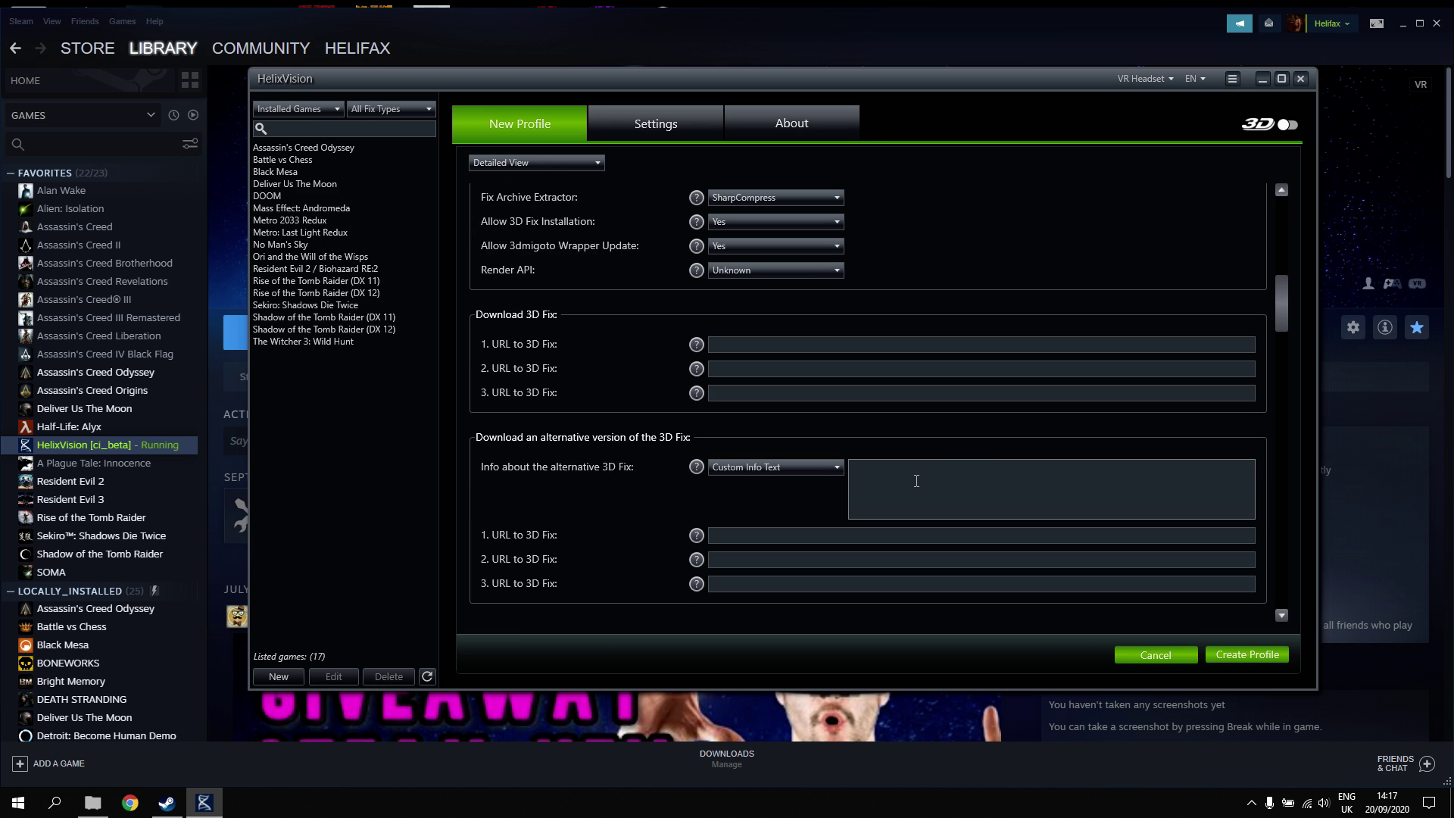
{"action": "scroll", "coordinate": [766, 486], "scroll_direction": "down", "scroll_amount": 4}
{"action": "scroll", "coordinate": [766, 486], "scroll_direction": "down", "scroll_amount": 6}
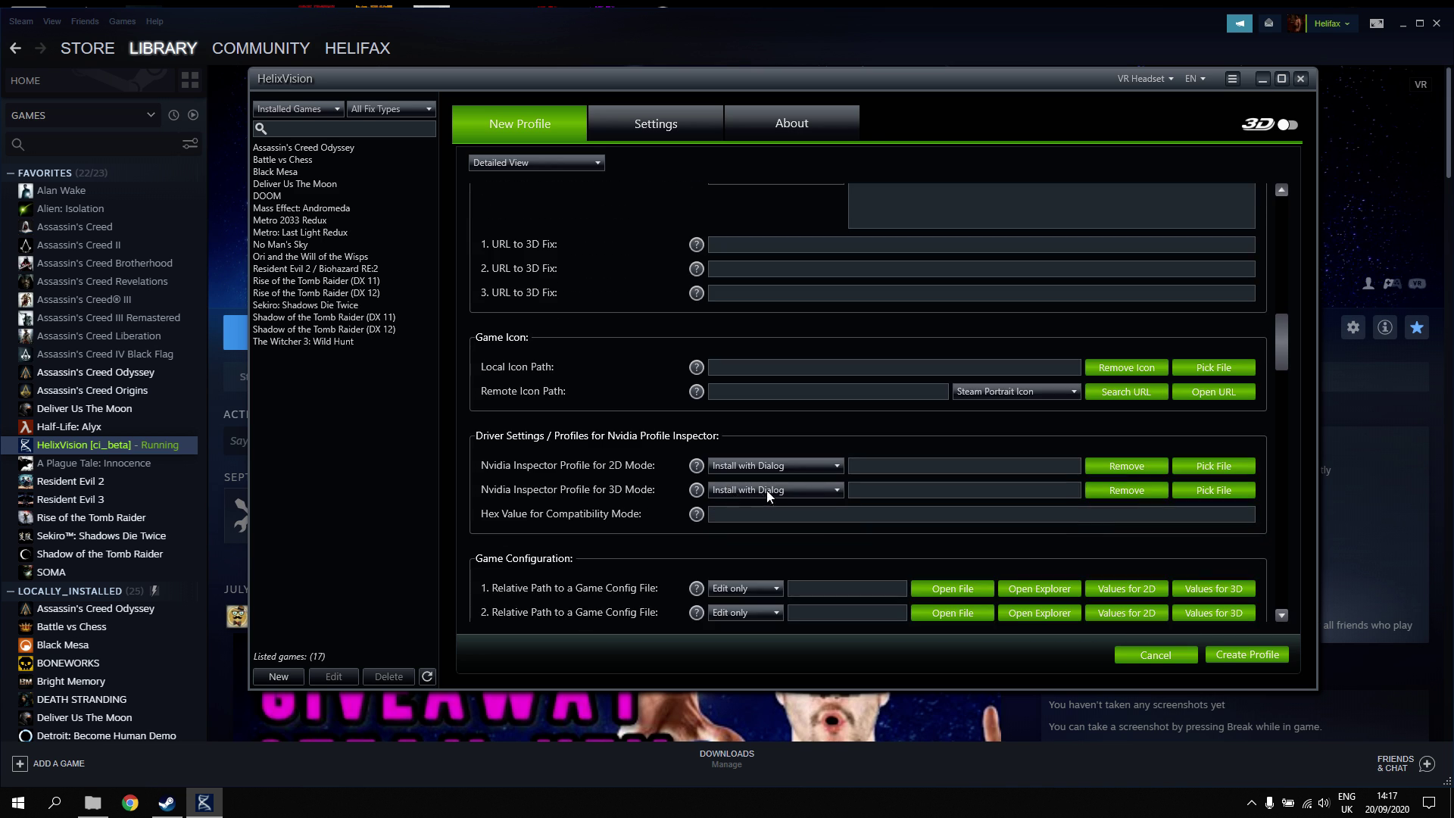
{"action": "scroll", "coordinate": [978, 577], "scroll_direction": "down", "scroll_amount": 5}
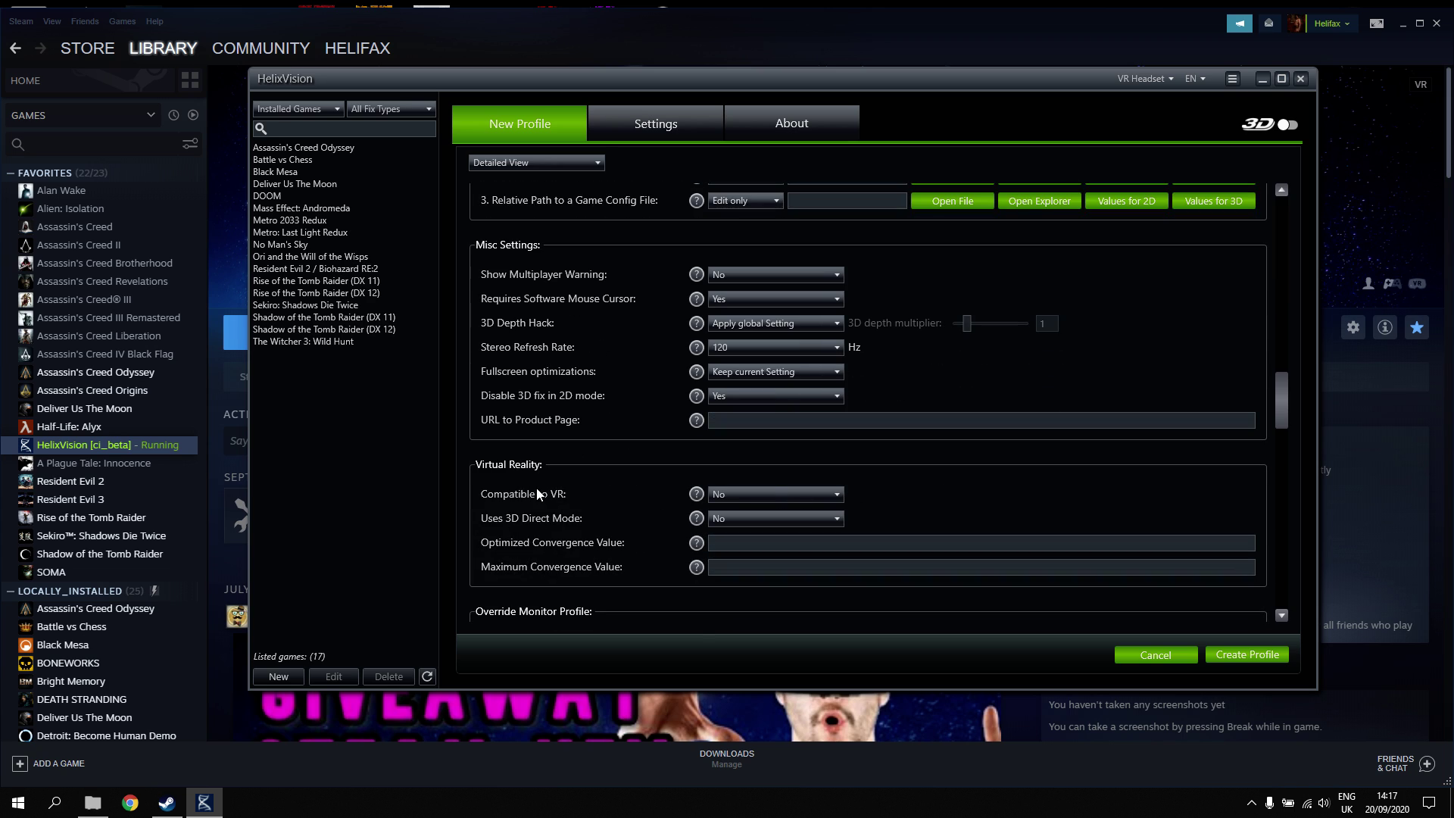
{"action": "left_click", "coordinate": [766, 486]}
{"action": "left_click", "coordinate": [737, 510]}
{"action": "left_click", "coordinate": [743, 521]}
{"action": "left_click", "coordinate": [748, 545]}
Create the Doom Eternal profile, leaving the display overrides on Apply global Setting, and dismiss the completion message
{"action": "scroll", "coordinate": [886, 484], "scroll_direction": "down", "scroll_amount": 1}
{"action": "scroll", "coordinate": [905, 424], "scroll_direction": "down", "scroll_amount": 1}
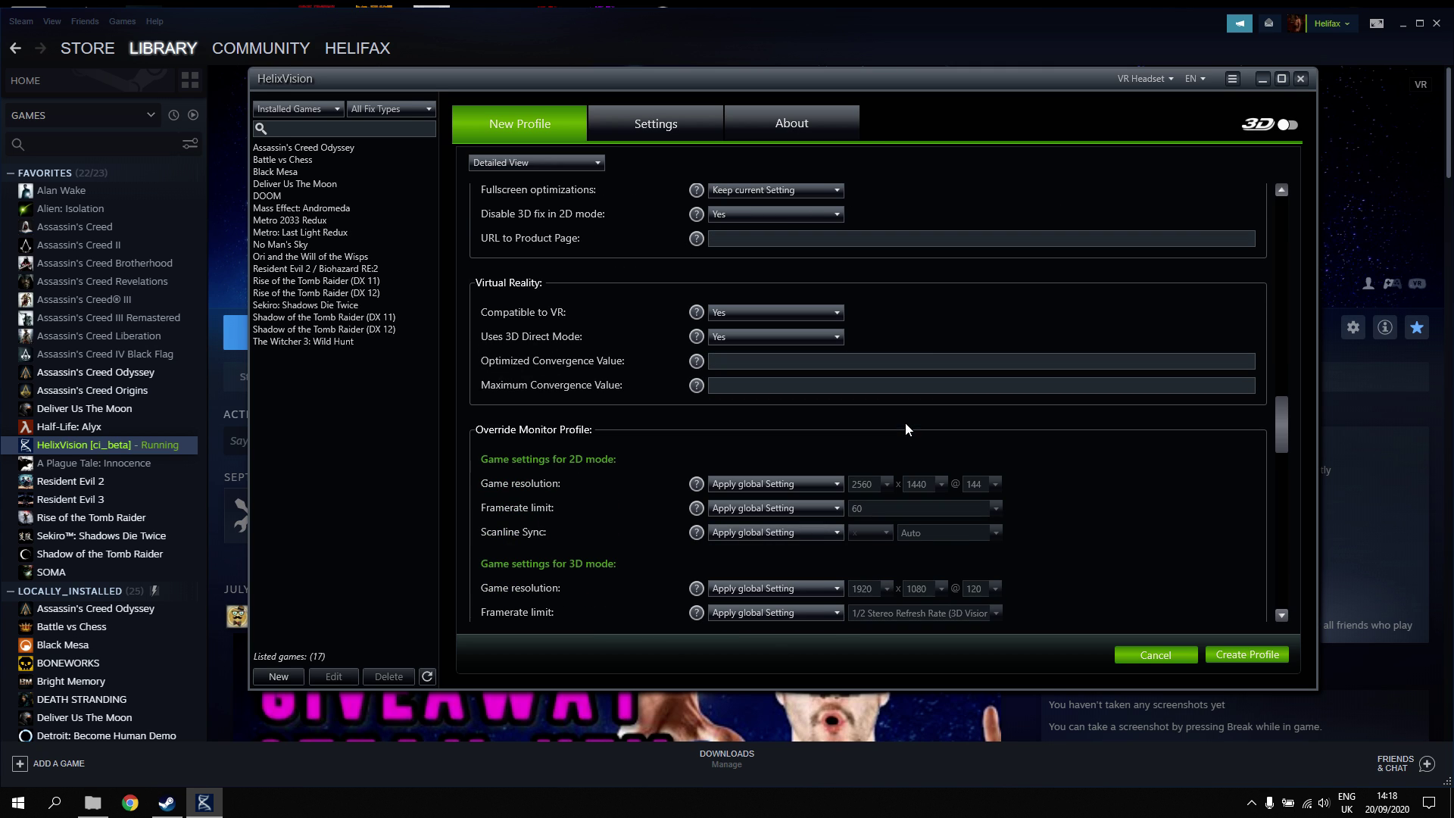
{"action": "scroll", "coordinate": [1035, 453], "scroll_direction": "down", "scroll_amount": 1}
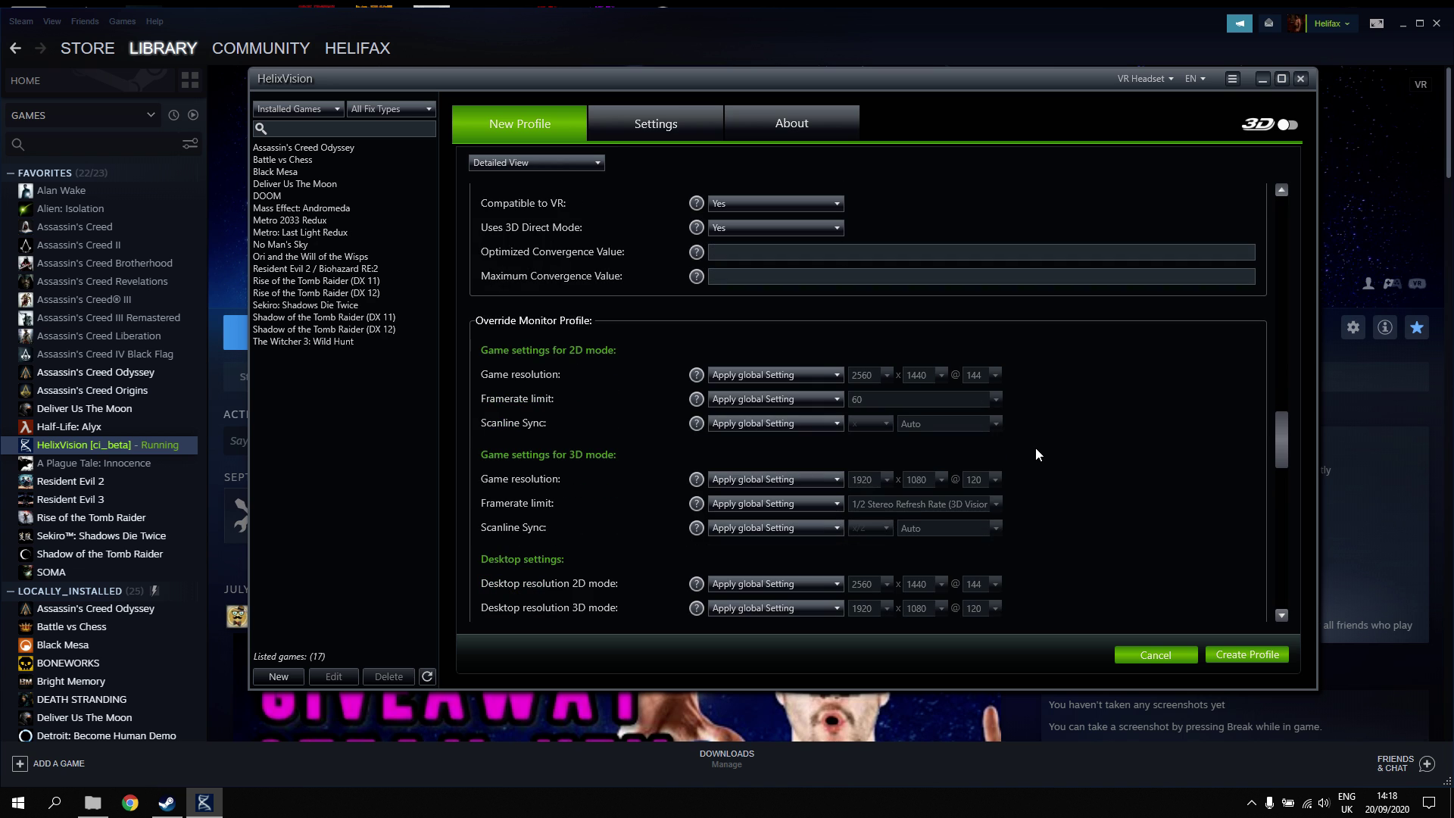
{"action": "scroll", "coordinate": [1036, 454], "scroll_direction": "down", "scroll_amount": 3}
{"action": "scroll", "coordinate": [1035, 454], "scroll_direction": "down", "scroll_amount": 5}
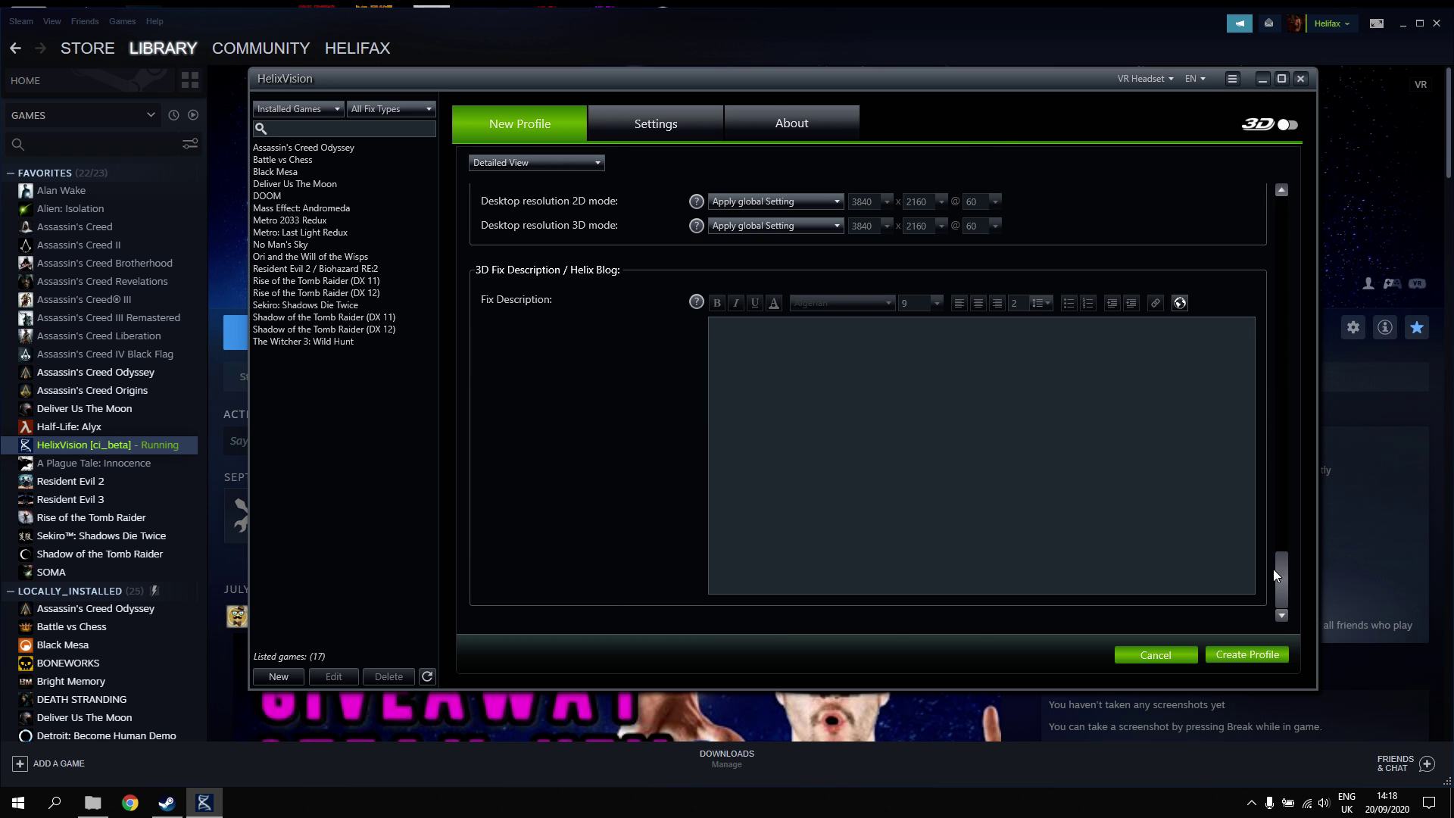
{"action": "left_click", "coordinate": [1254, 654]}
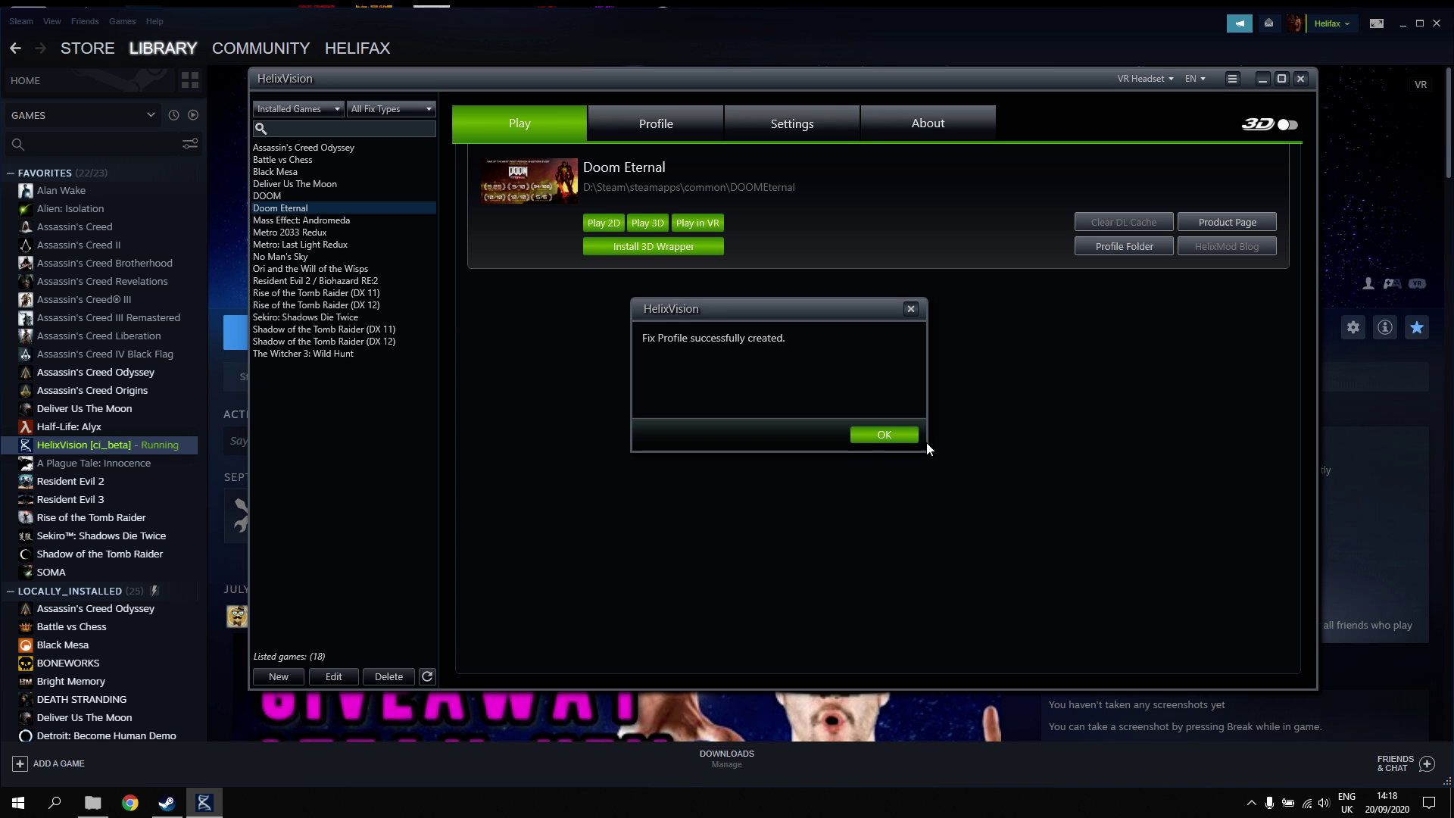
{"action": "left_click", "coordinate": [898, 438]}
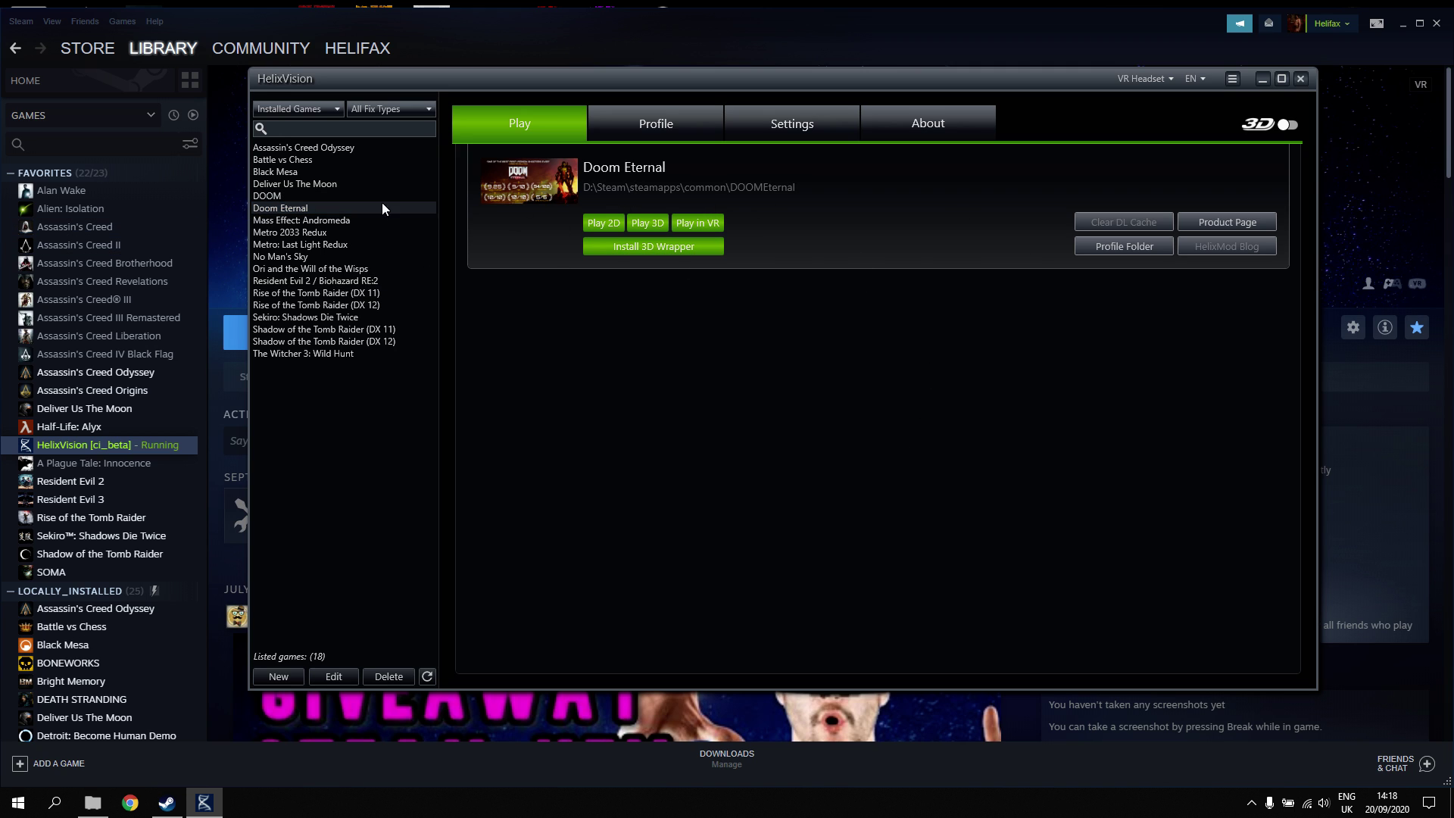
Set the application's general usage mode to Virtual Reality
{"action": "left_click", "coordinate": [794, 120]}
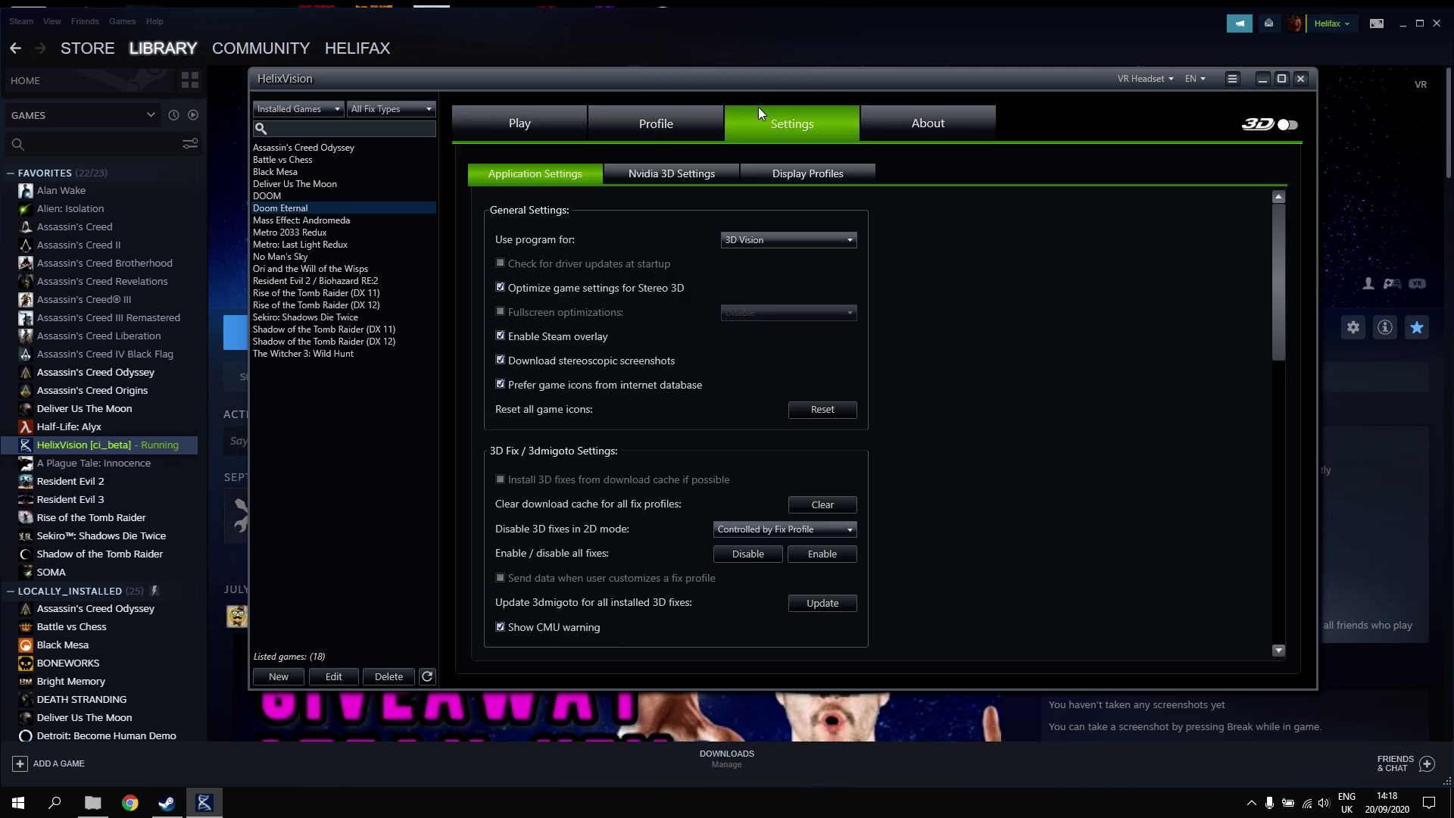
{"action": "left_click", "coordinate": [791, 174]}
{"action": "left_click", "coordinate": [549, 171]}
{"action": "left_click", "coordinate": [796, 241]}
{"action": "key", "text": "Return"}
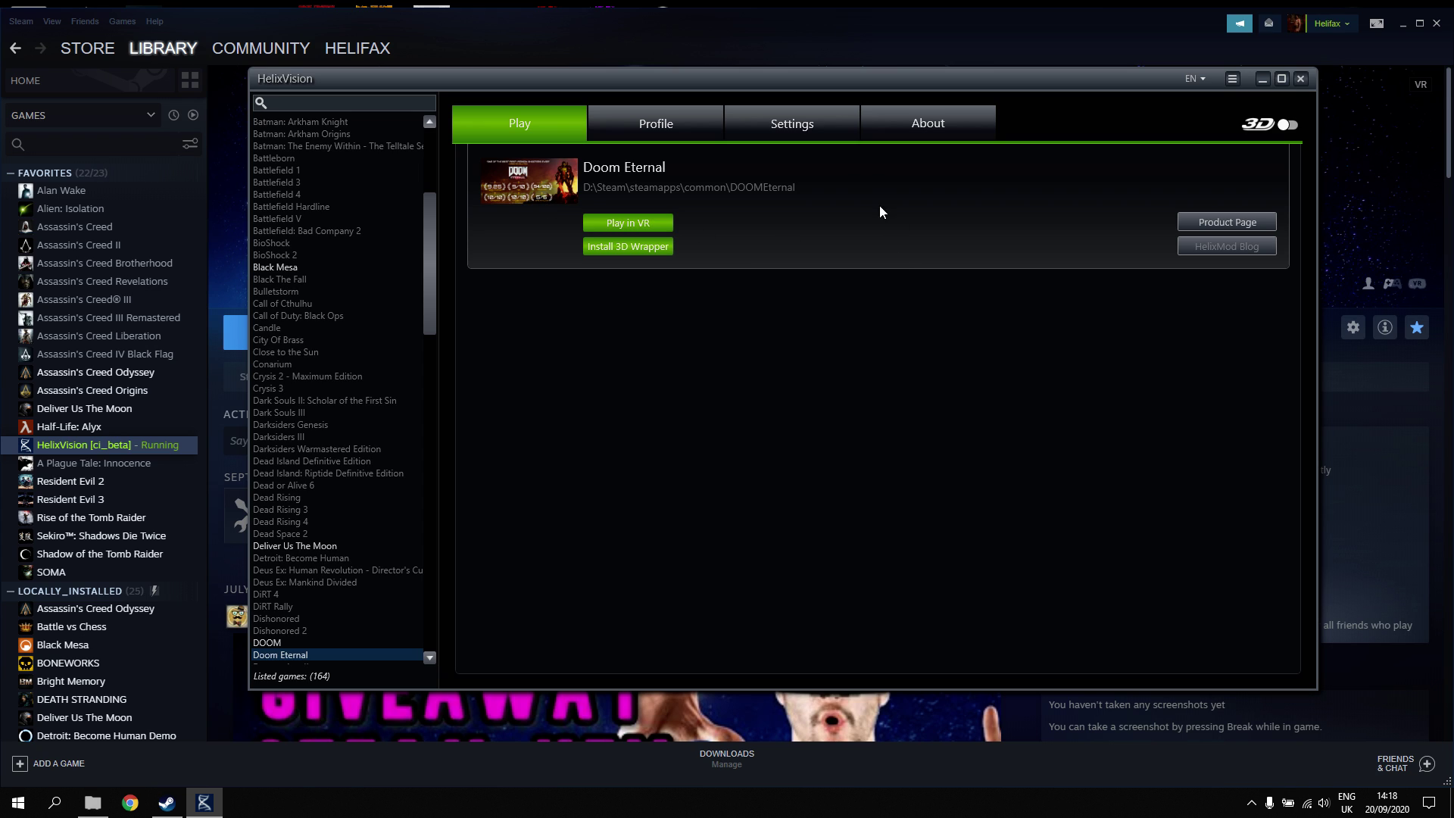
Review the VR display profile and its framerate limit choices, and return to the Doom Eternal launch page
{"action": "left_click", "coordinate": [826, 121]}
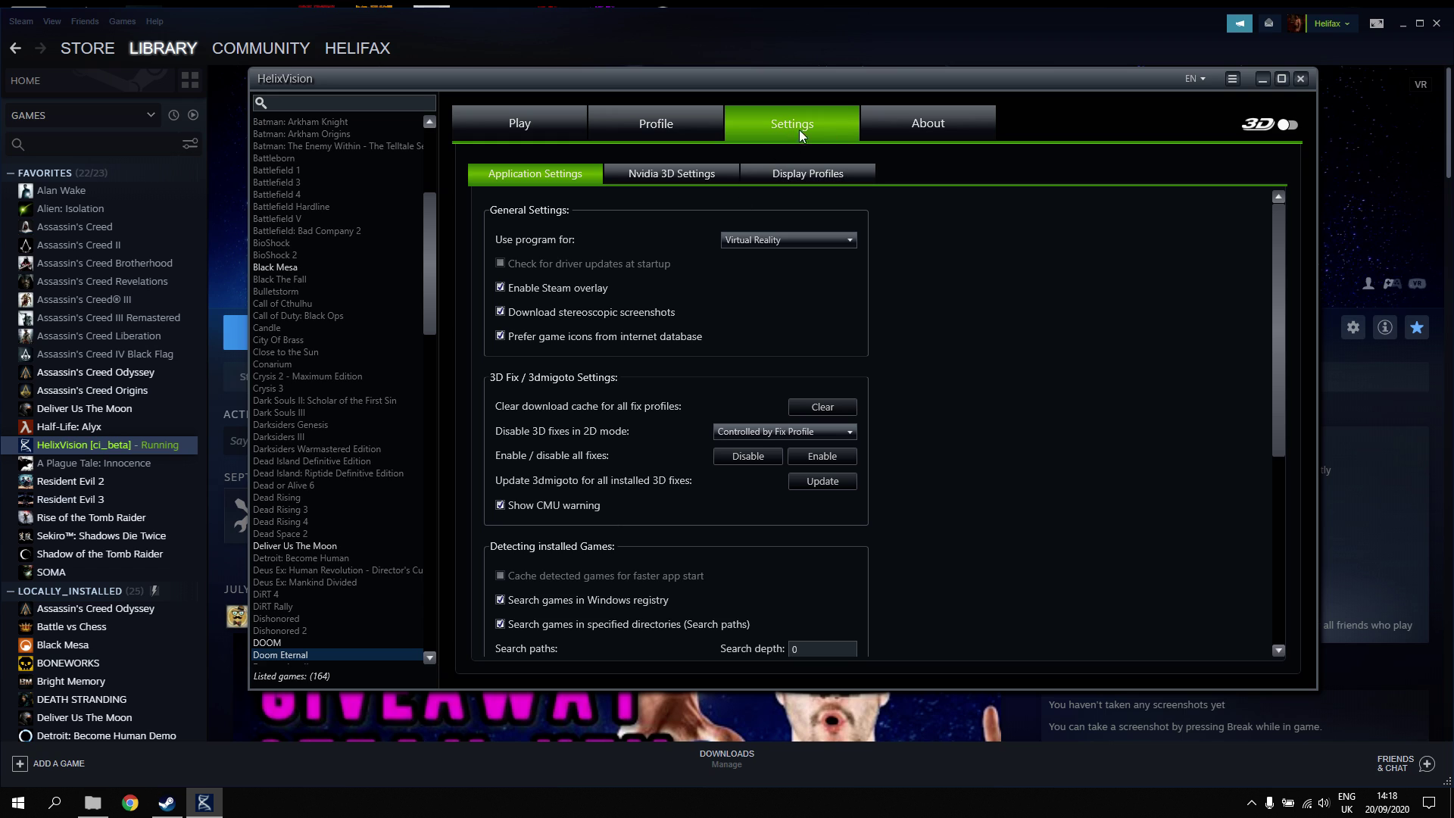
{"action": "left_click", "coordinate": [801, 171]}
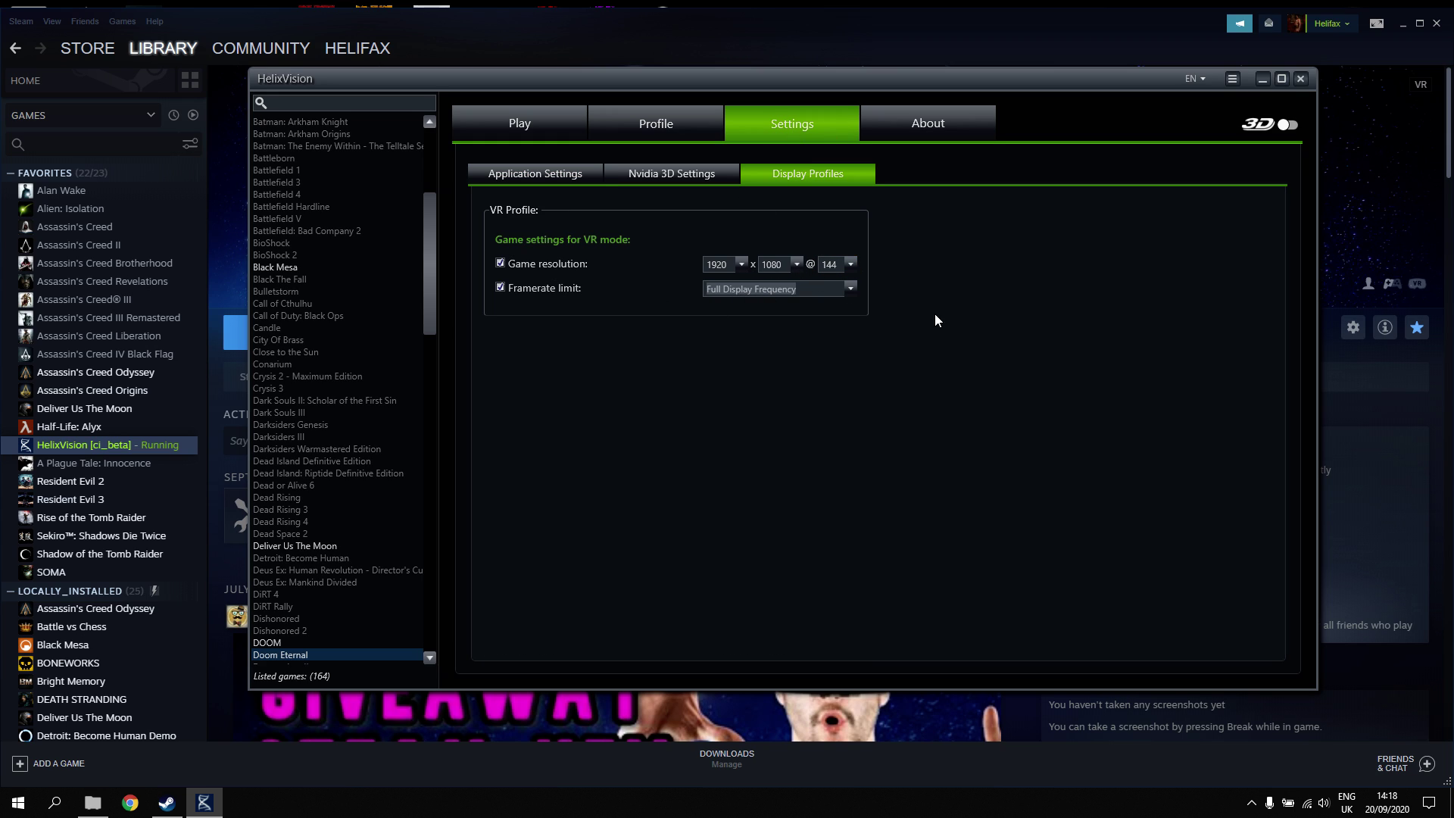
{"action": "left_click", "coordinate": [849, 291]}
{"action": "left_click", "coordinate": [865, 317]}
{"action": "left_click", "coordinate": [548, 121]}
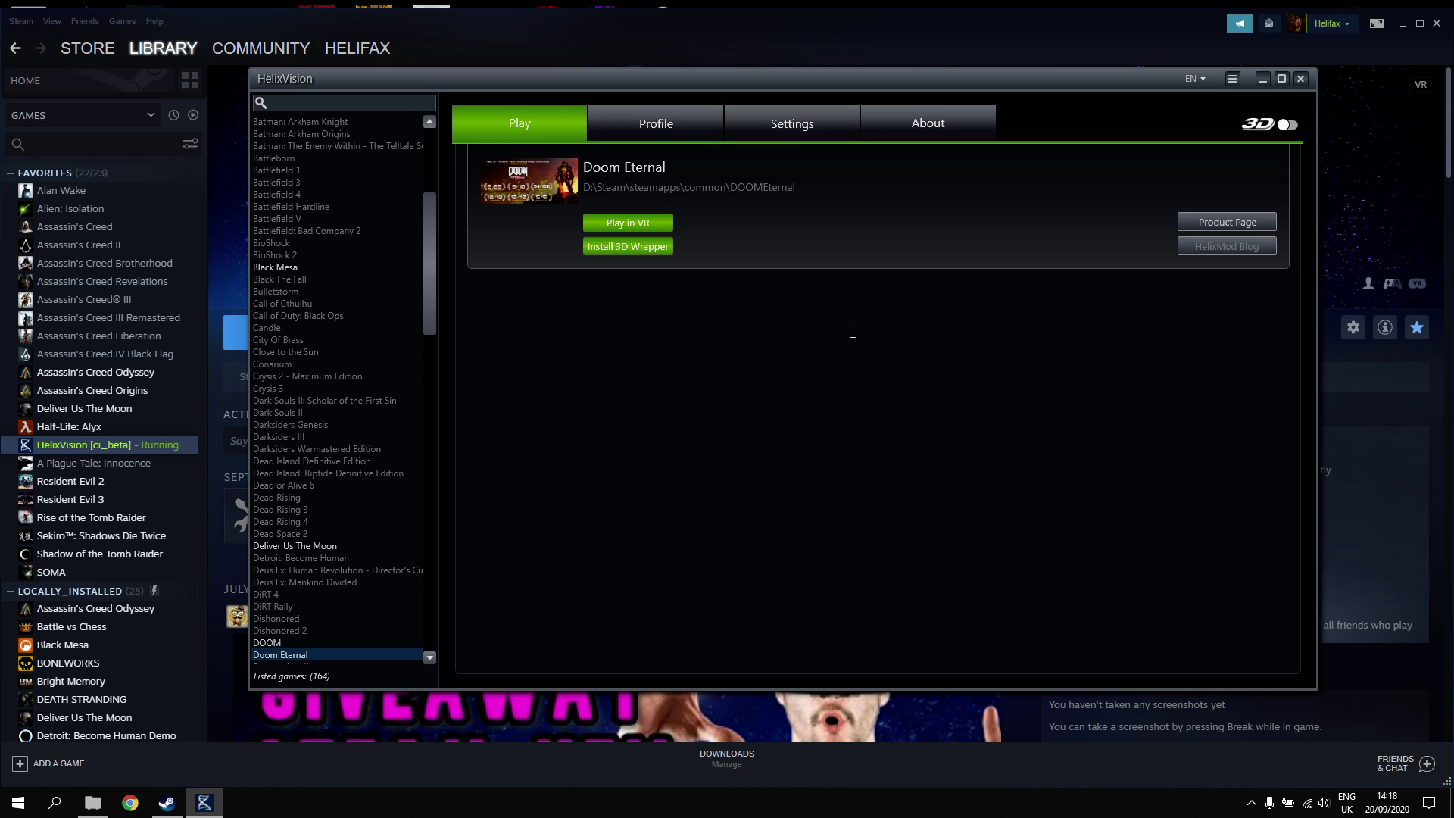
Start VK3DVision, move its window clear of the launch options, and try to play Doom Eternal in VR, declining the driver replacement
{"action": "key", "text": "super+r"}
{"action": "key", "text": "Return"}
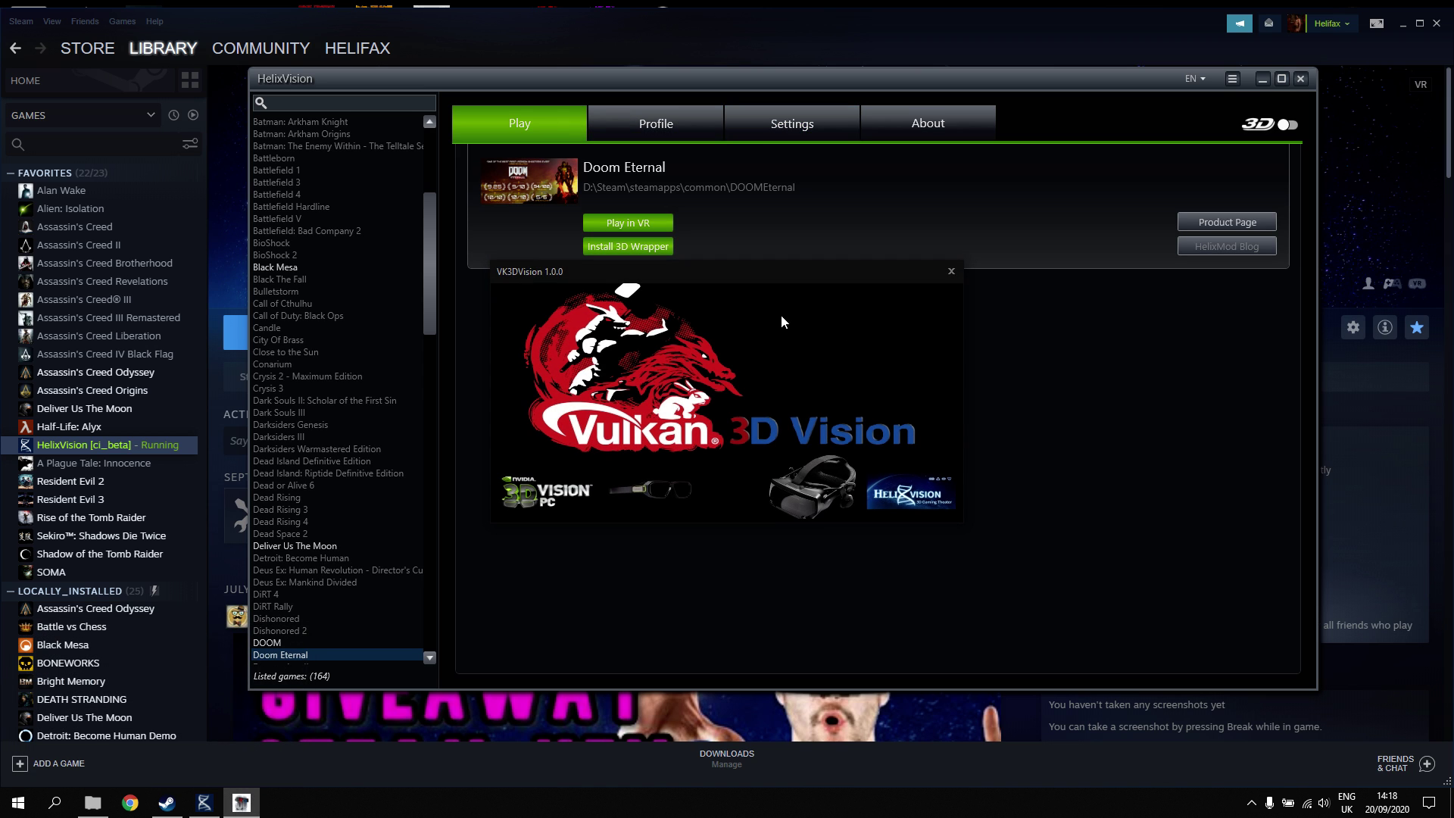
{"action": "left_click_drag", "start_coordinate": [777, 282], "coordinate": [848, 422]}
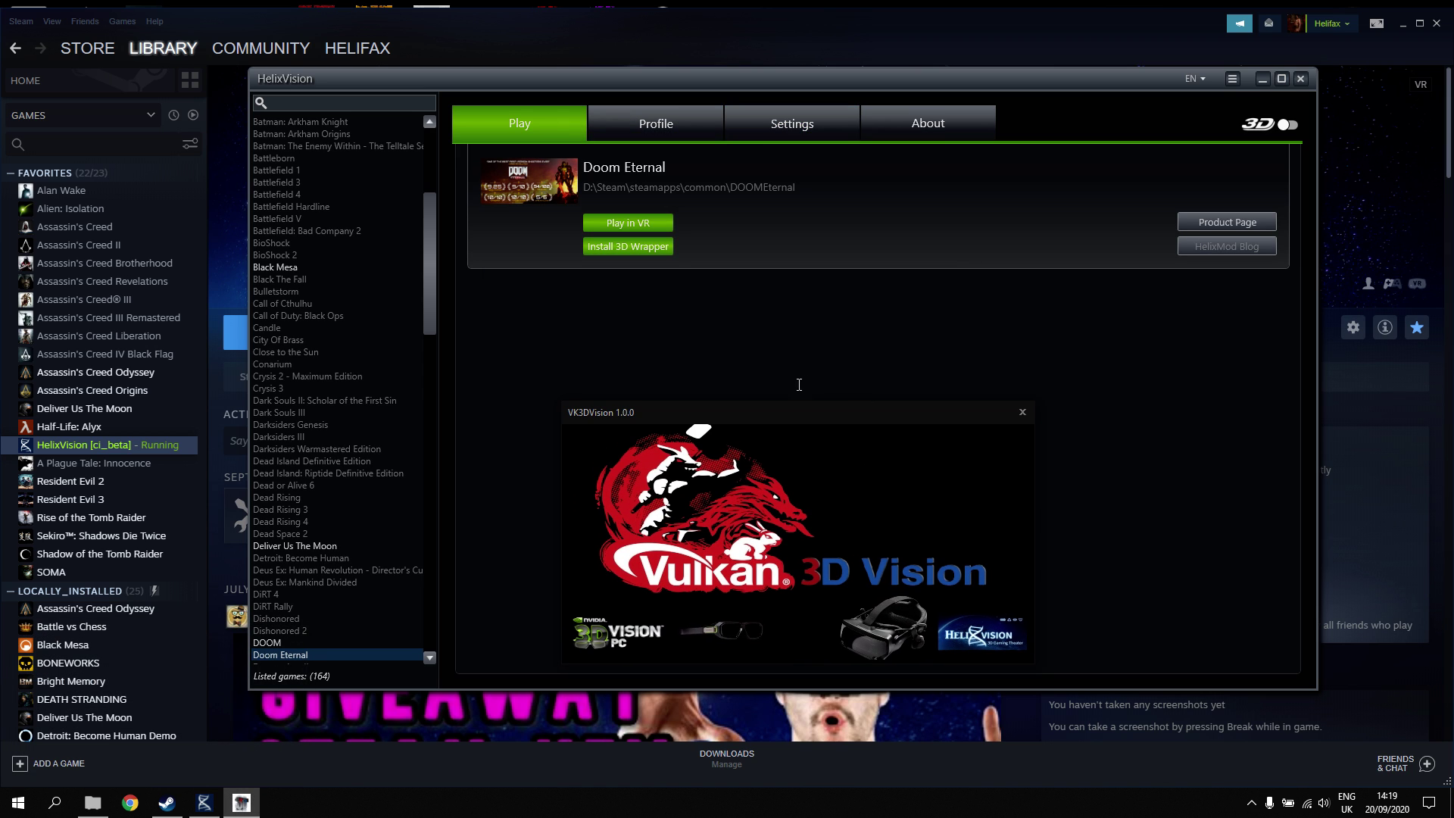
{"action": "left_click", "coordinate": [642, 220]}
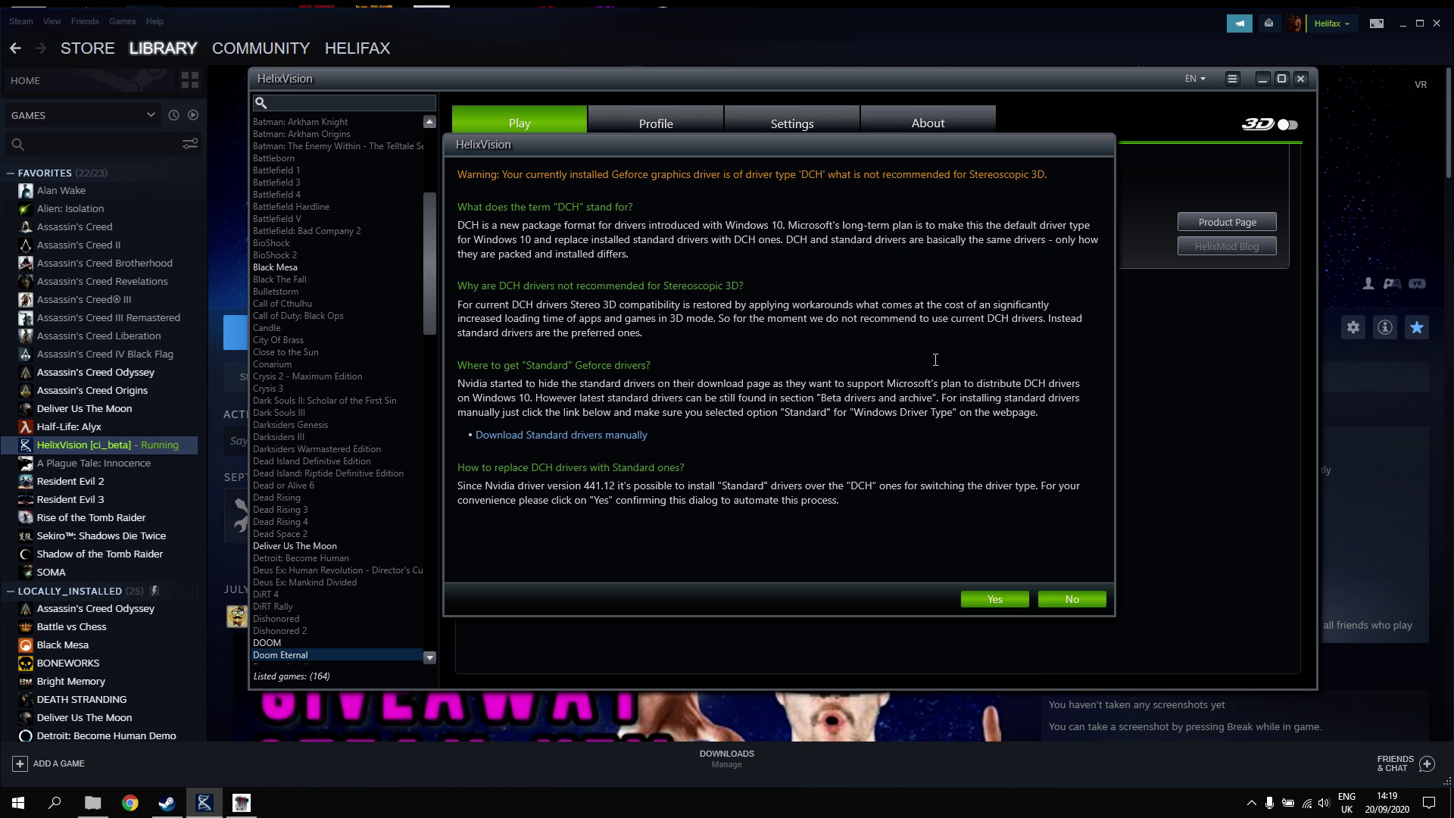
{"action": "left_click", "coordinate": [1083, 598]}
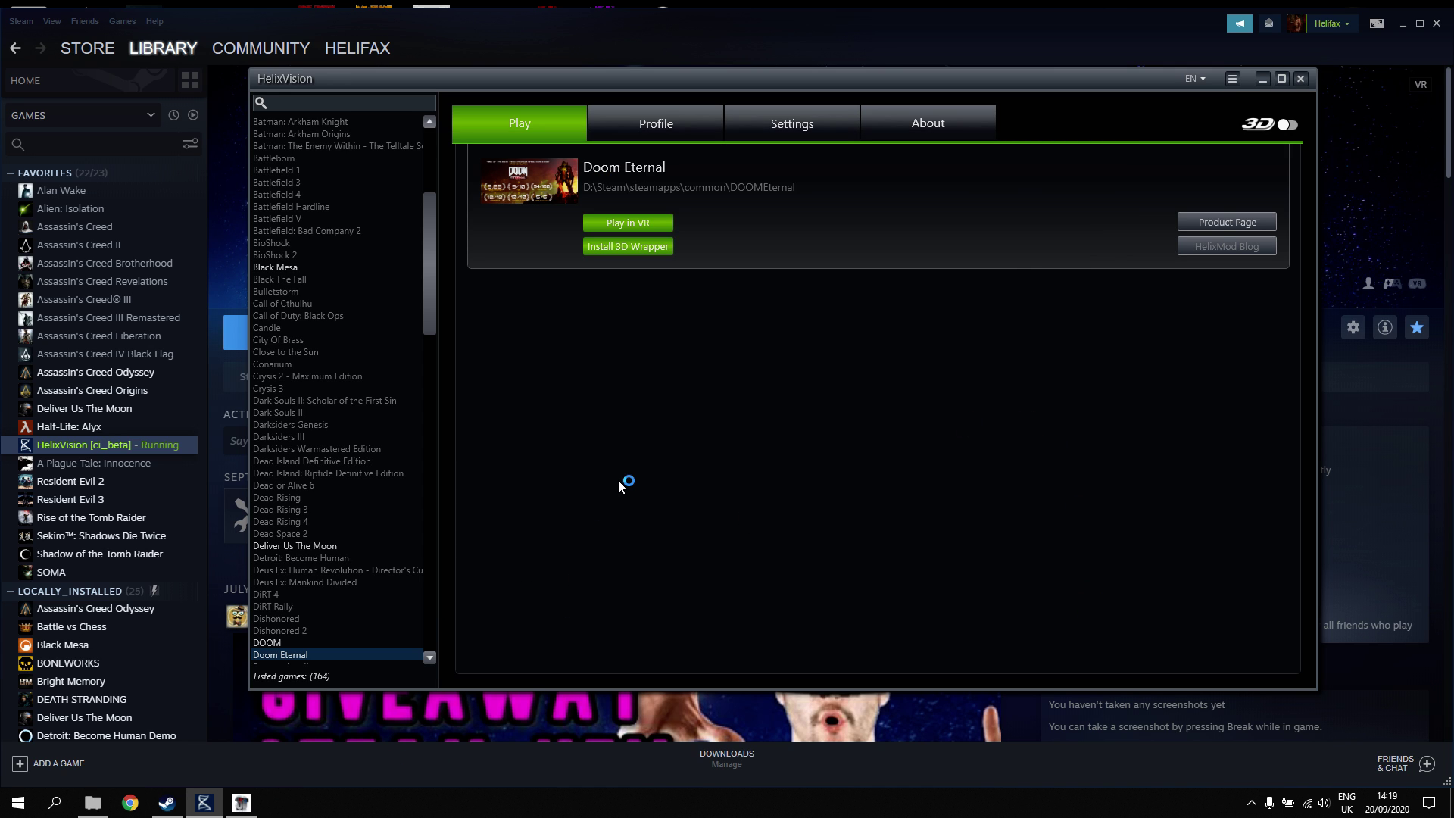
Switch to Task Manager, look through the detailed list of running processes, and minimize it again
{"action": "key", "text": "ctrl+shift+Escape"}
{"action": "left_click", "coordinate": [261, 116]}
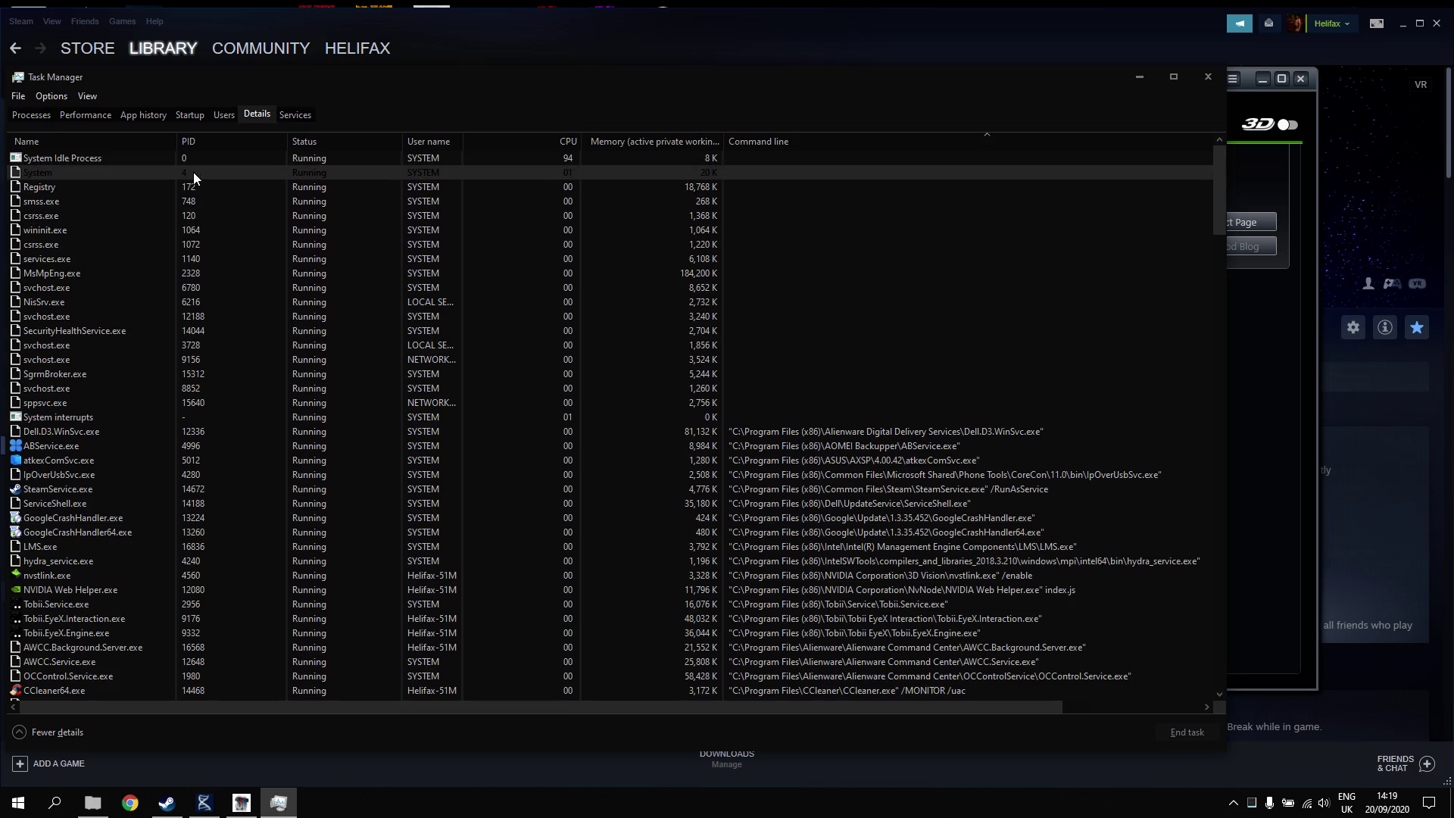
{"action": "scroll", "coordinate": [262, 286], "scroll_direction": "down", "scroll_amount": 6}
{"action": "scroll", "coordinate": [266, 284], "scroll_direction": "up", "scroll_amount": 6}
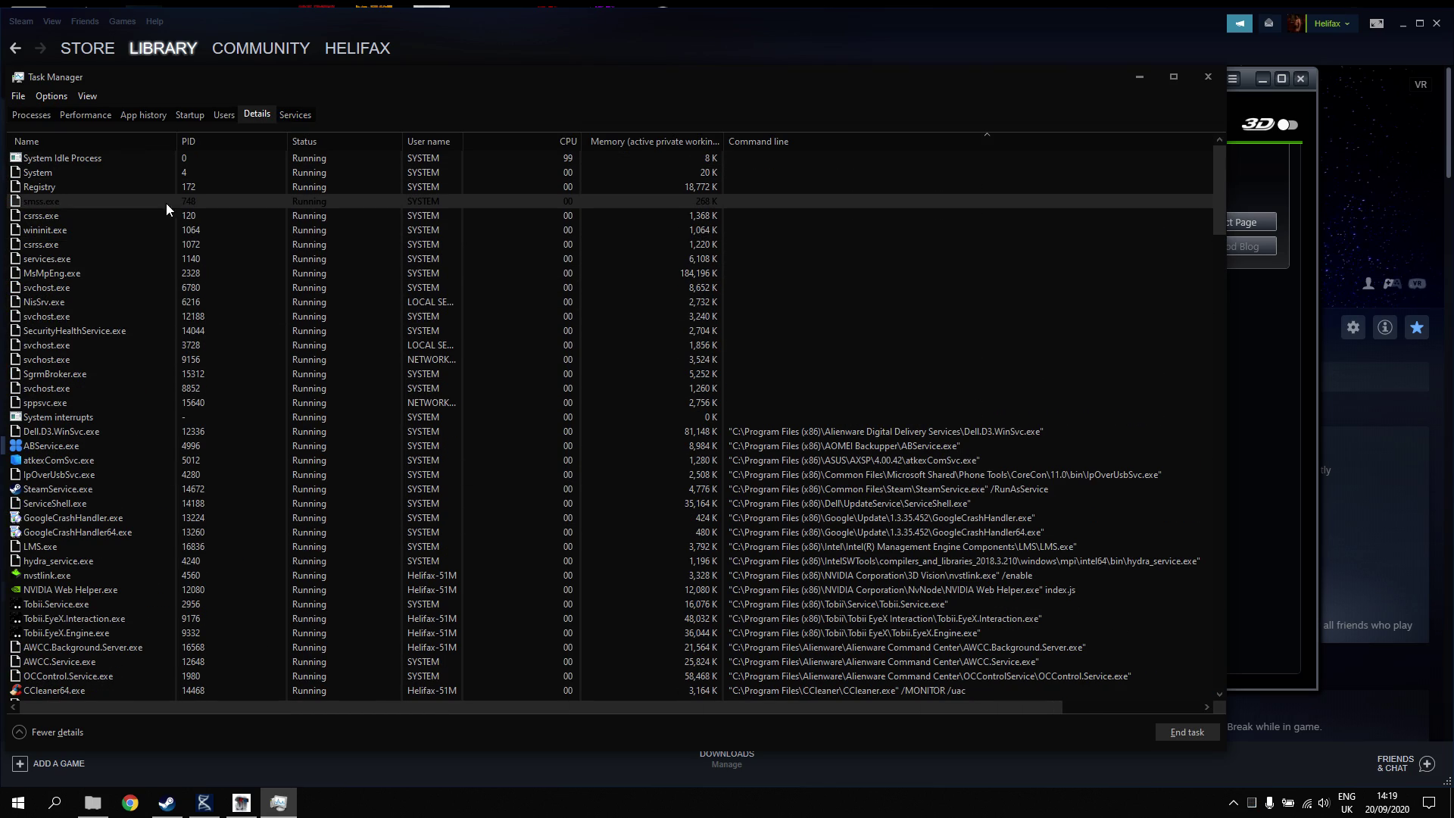
{"action": "left_click_drag", "start_coordinate": [707, 76], "coordinate": [817, 108]}
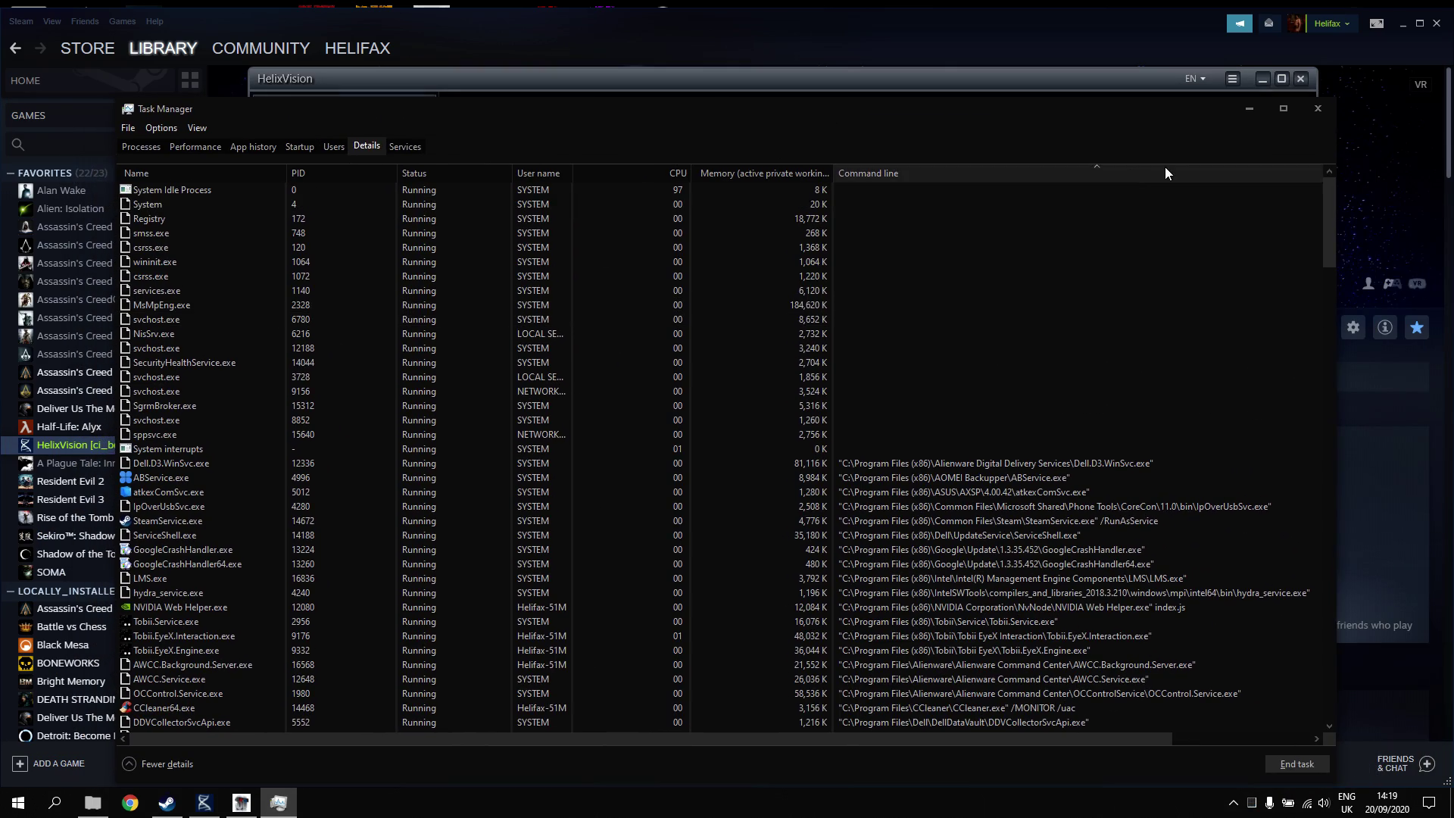
{"action": "left_click", "coordinate": [1249, 108]}
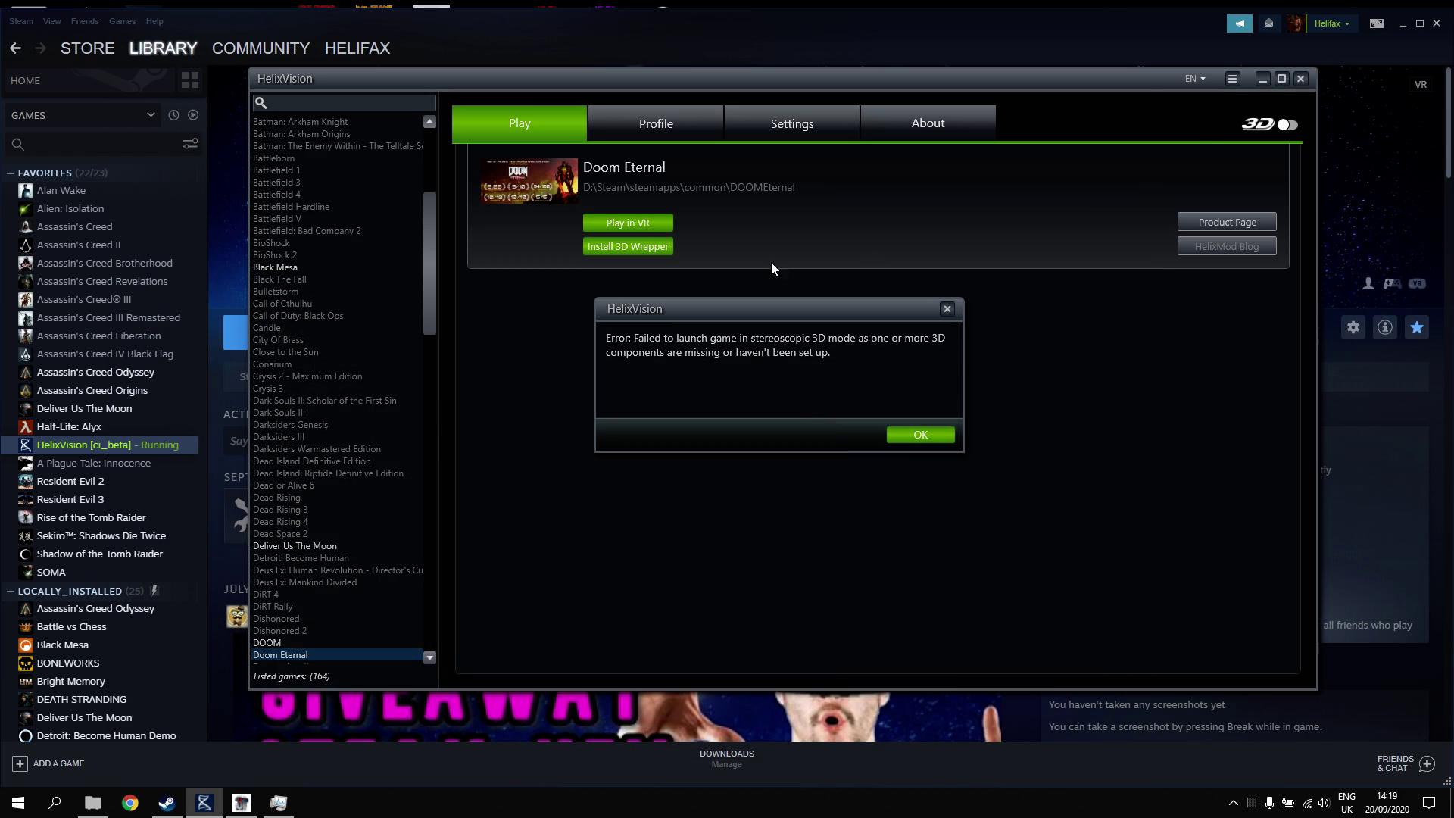
Dismiss the HelixVision launch error and close VK3DVision
{"action": "left_click", "coordinate": [947, 309]}
{"action": "left_click", "coordinate": [1029, 416]}
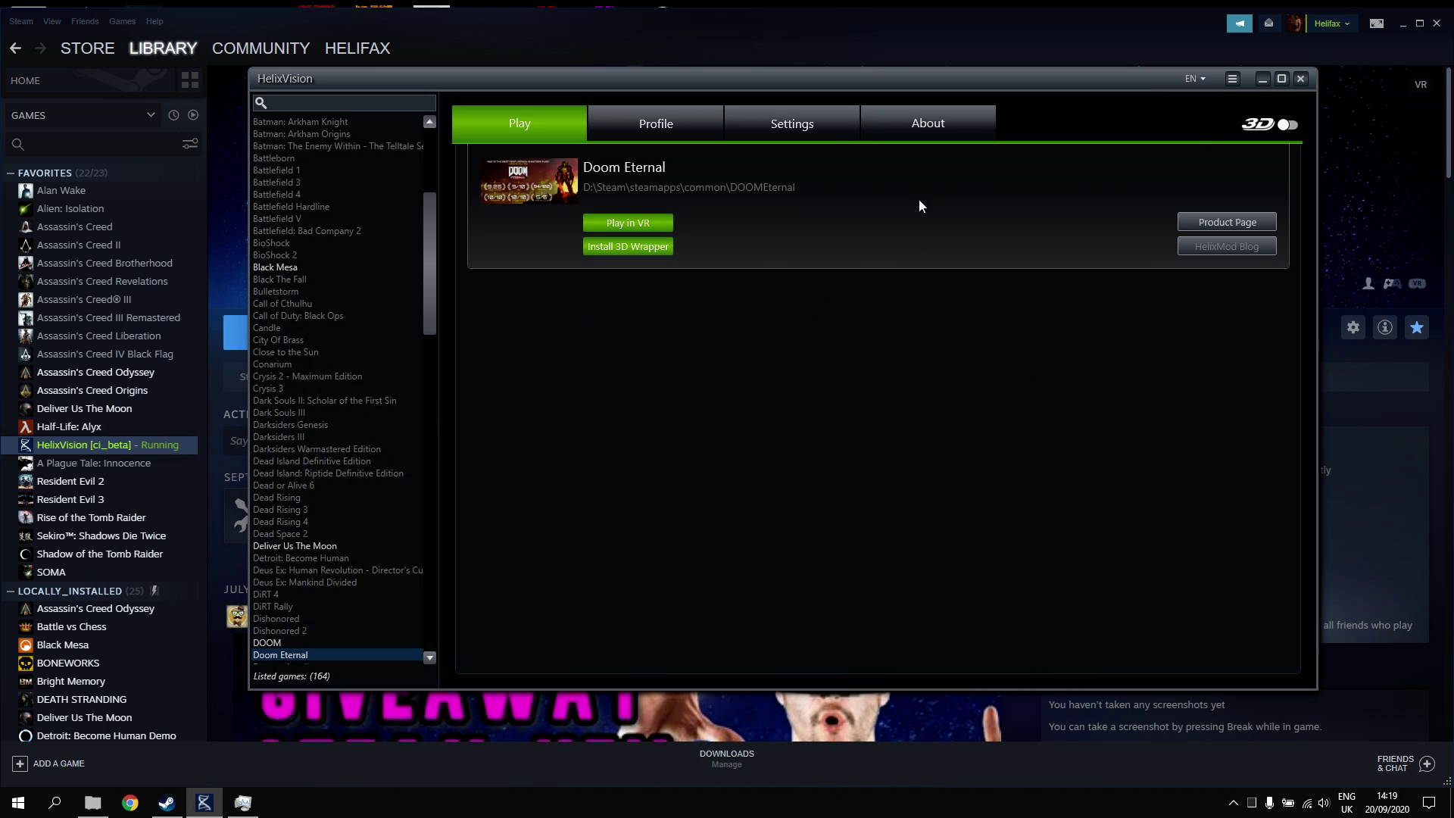
Set the application's general usage mode to 3D Vision so game profiles can be edited
{"action": "left_click", "coordinate": [320, 656]}
{"action": "left_click", "coordinate": [811, 139]}
{"action": "left_click", "coordinate": [534, 173]}
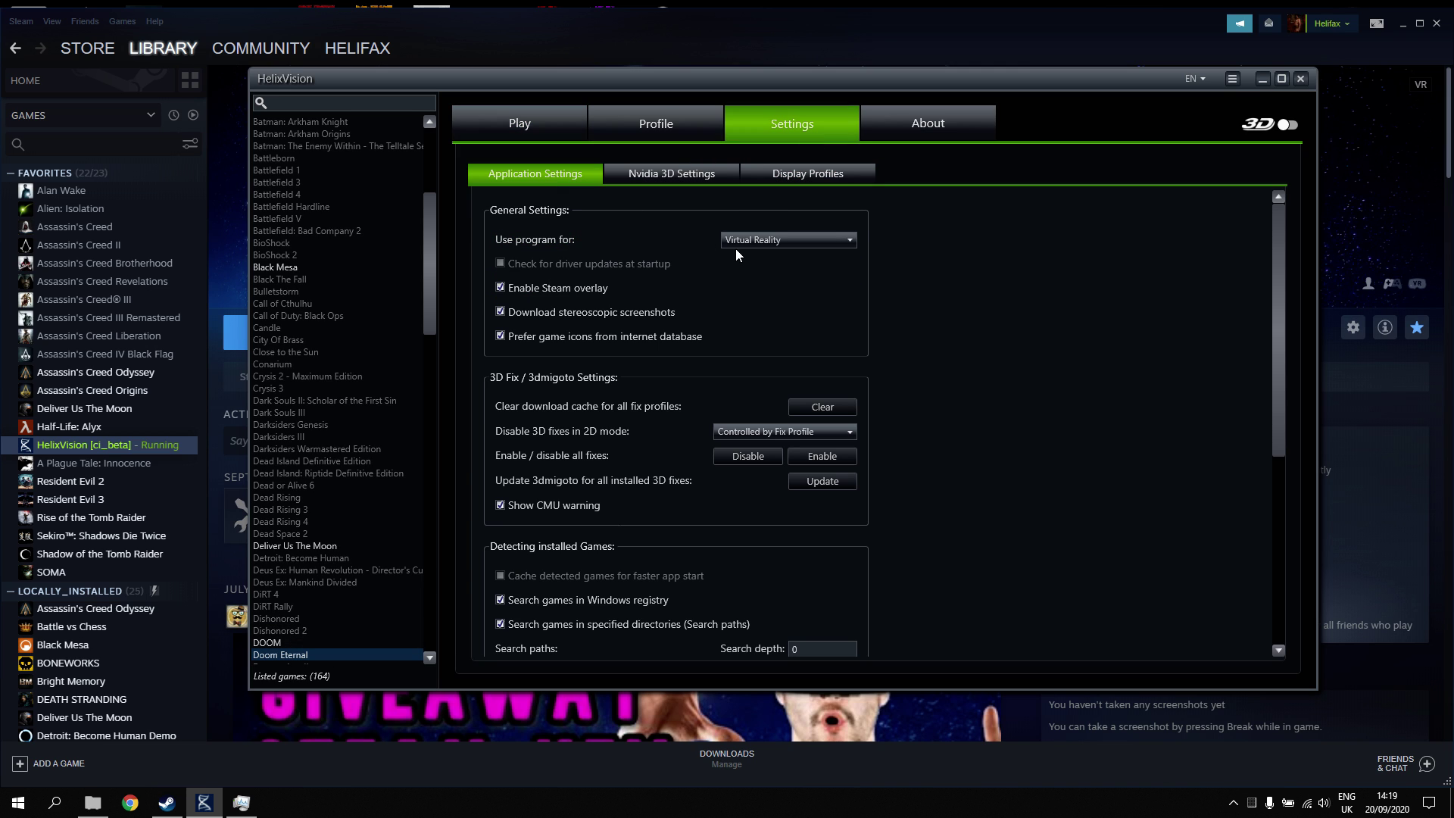
{"action": "left_click", "coordinate": [761, 240]}
{"action": "left_click", "coordinate": [762, 255]}
{"action": "left_click", "coordinate": [973, 463]}
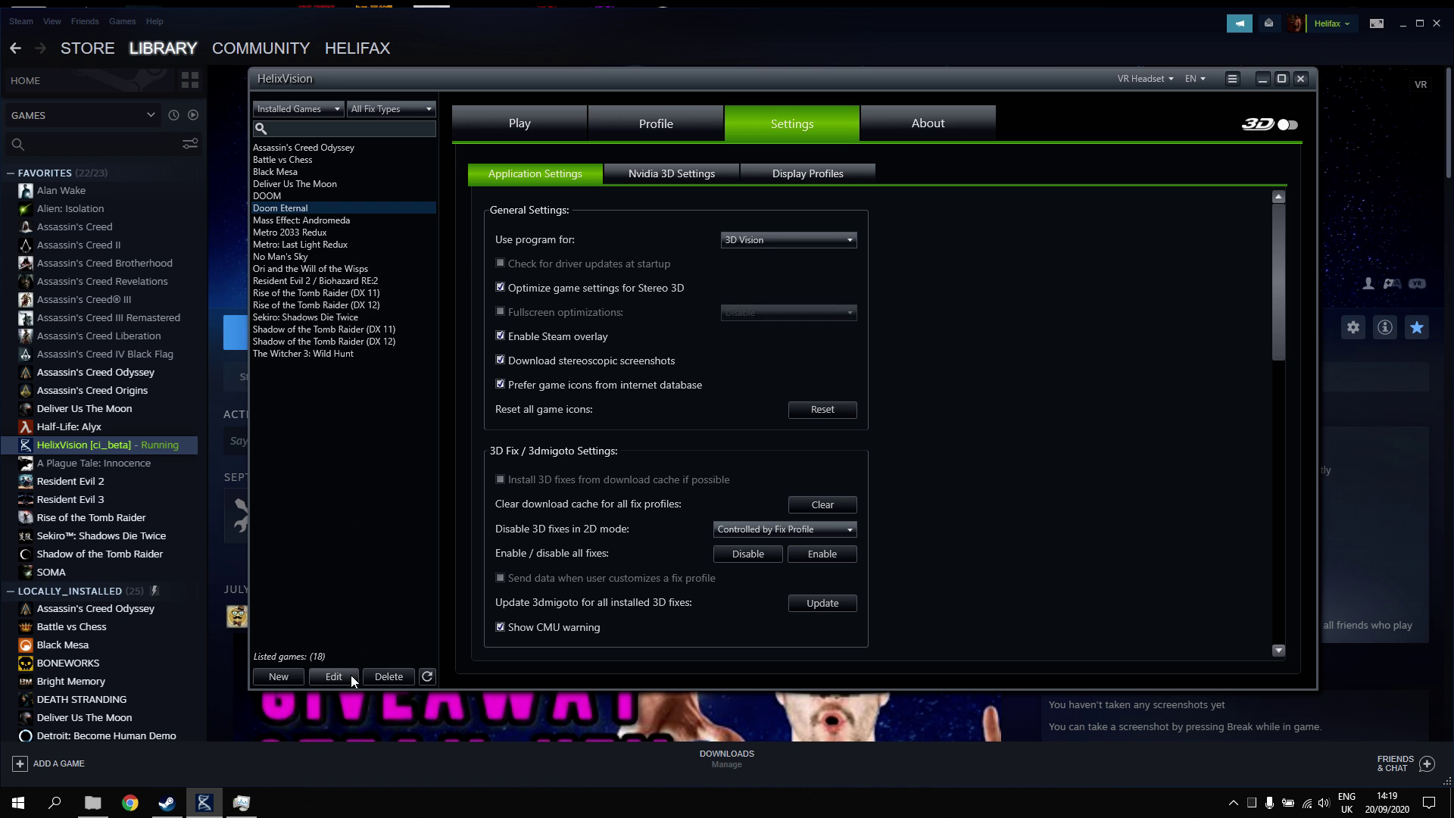
Edit the Doom Eternal profile to use Vulkan as its Render API, and save the changes
{"action": "left_click", "coordinate": [351, 676]}
{"action": "scroll", "coordinate": [1183, 444], "scroll_direction": "up", "scroll_amount": 15}
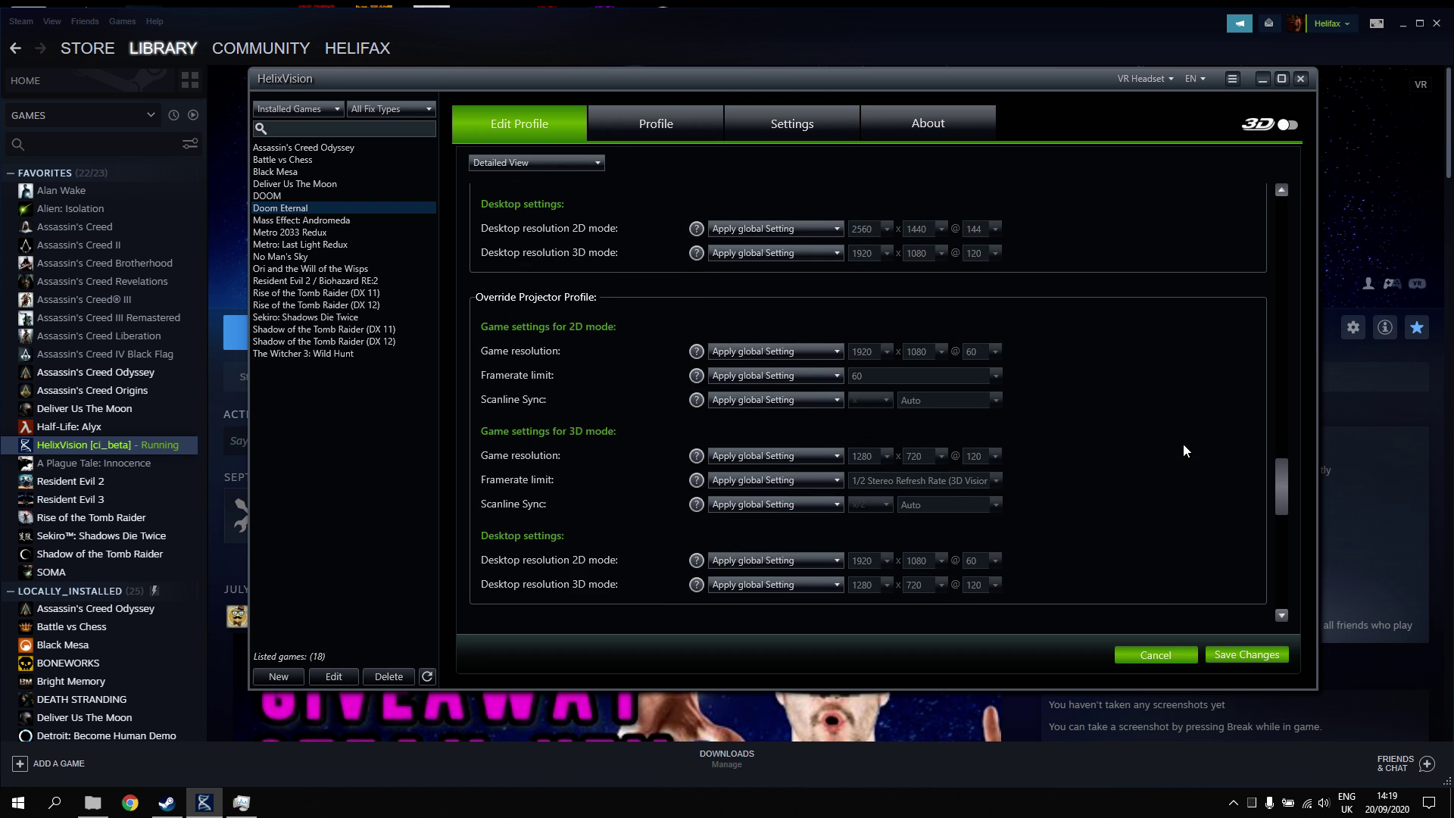
{"action": "scroll", "coordinate": [1183, 444], "scroll_direction": "up", "scroll_amount": 12}
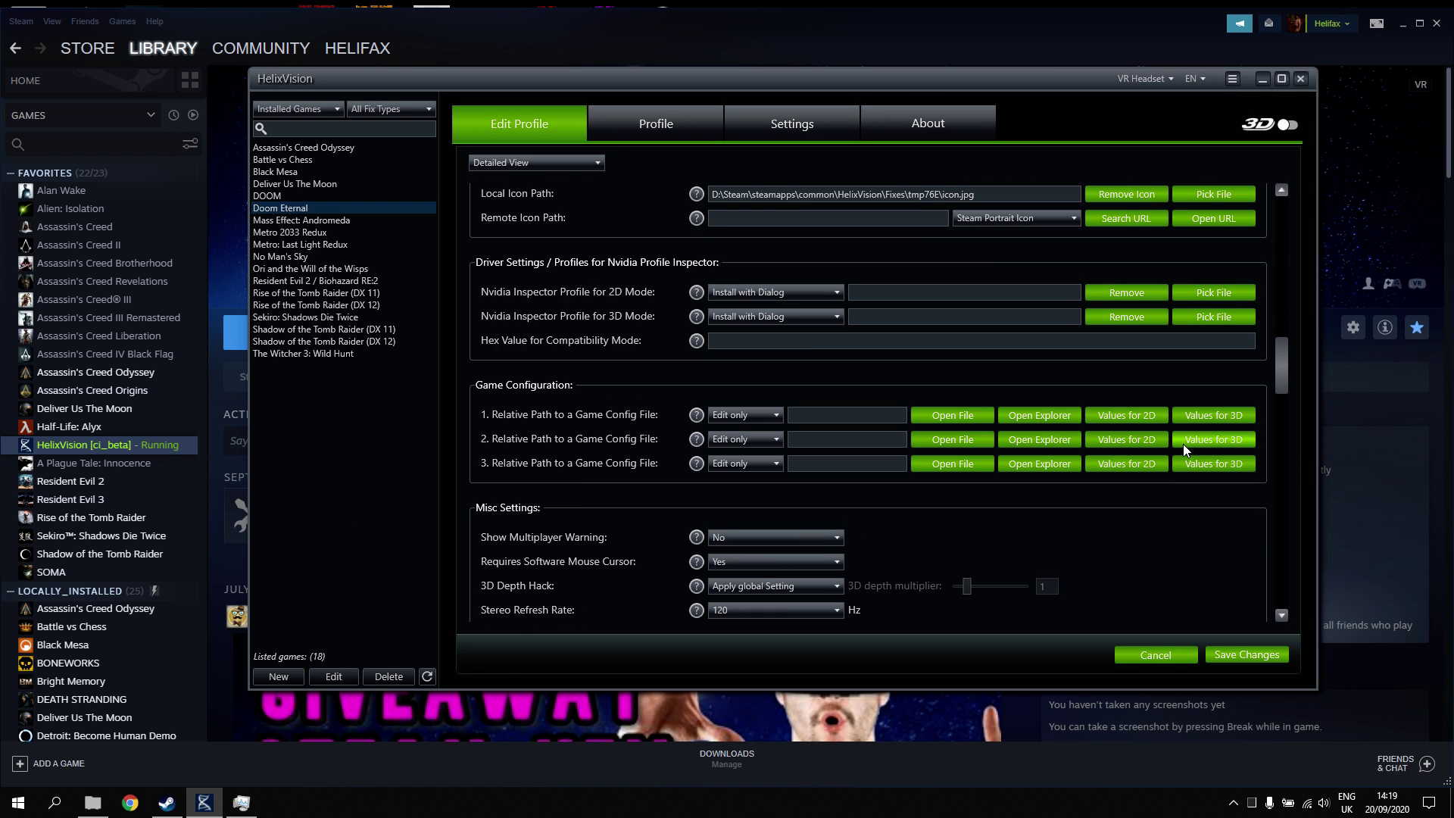
{"action": "scroll", "coordinate": [1179, 303], "scroll_direction": "up", "scroll_amount": 2}
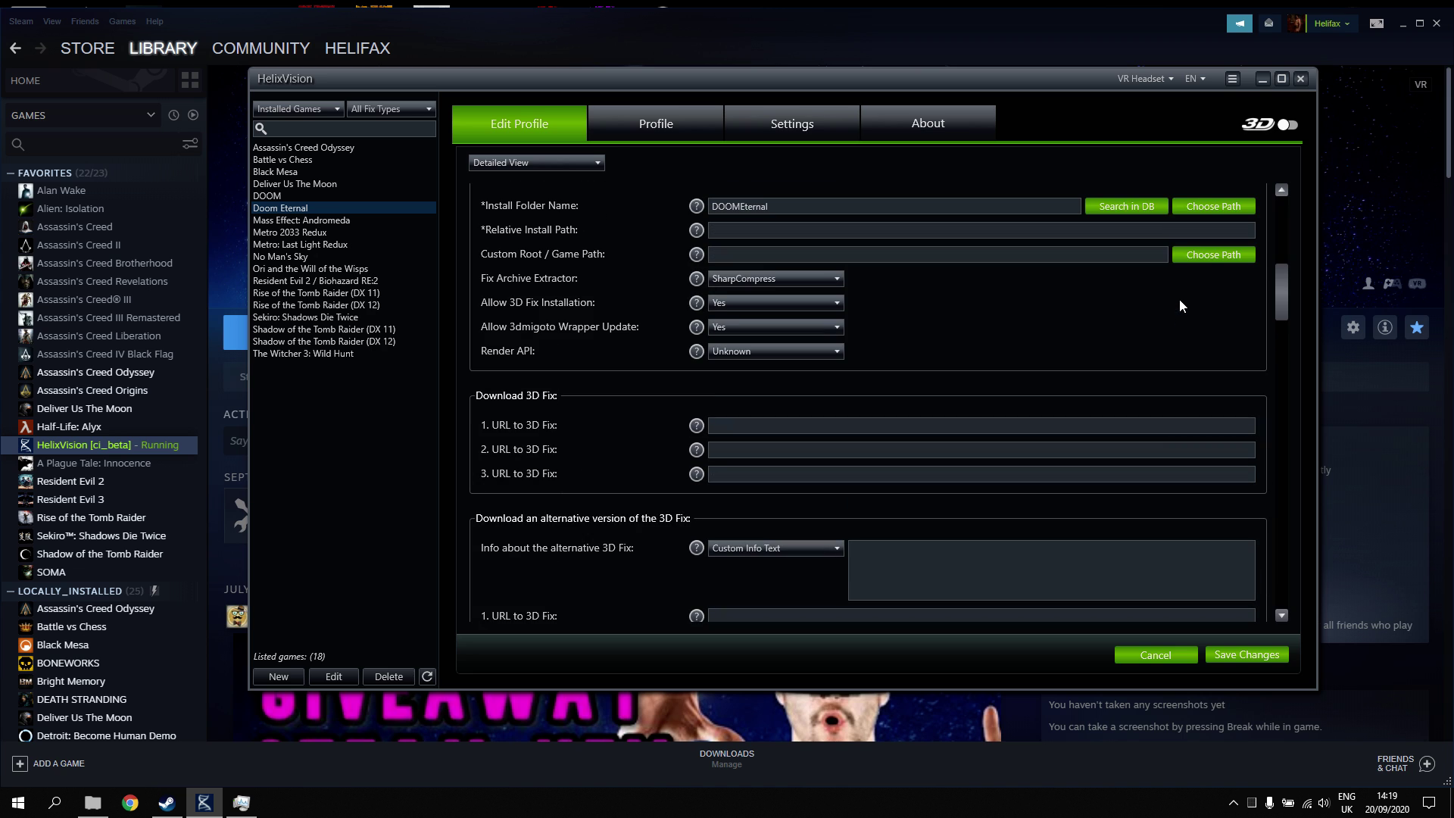
{"action": "left_click_drag", "start_coordinate": [1284, 299], "coordinate": [1284, 215]}
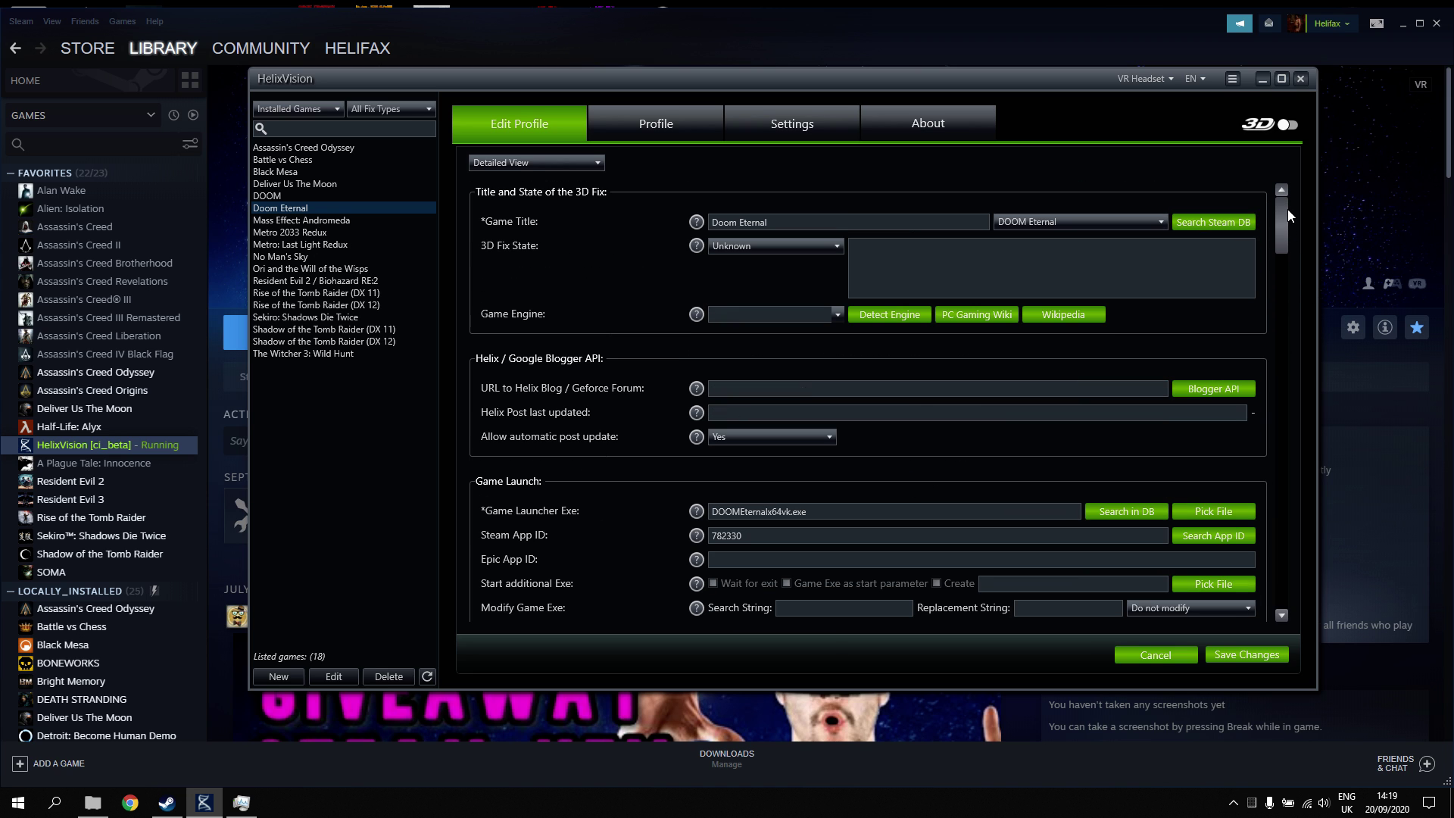
{"action": "scroll", "coordinate": [603, 449], "scroll_direction": "down", "scroll_amount": 5}
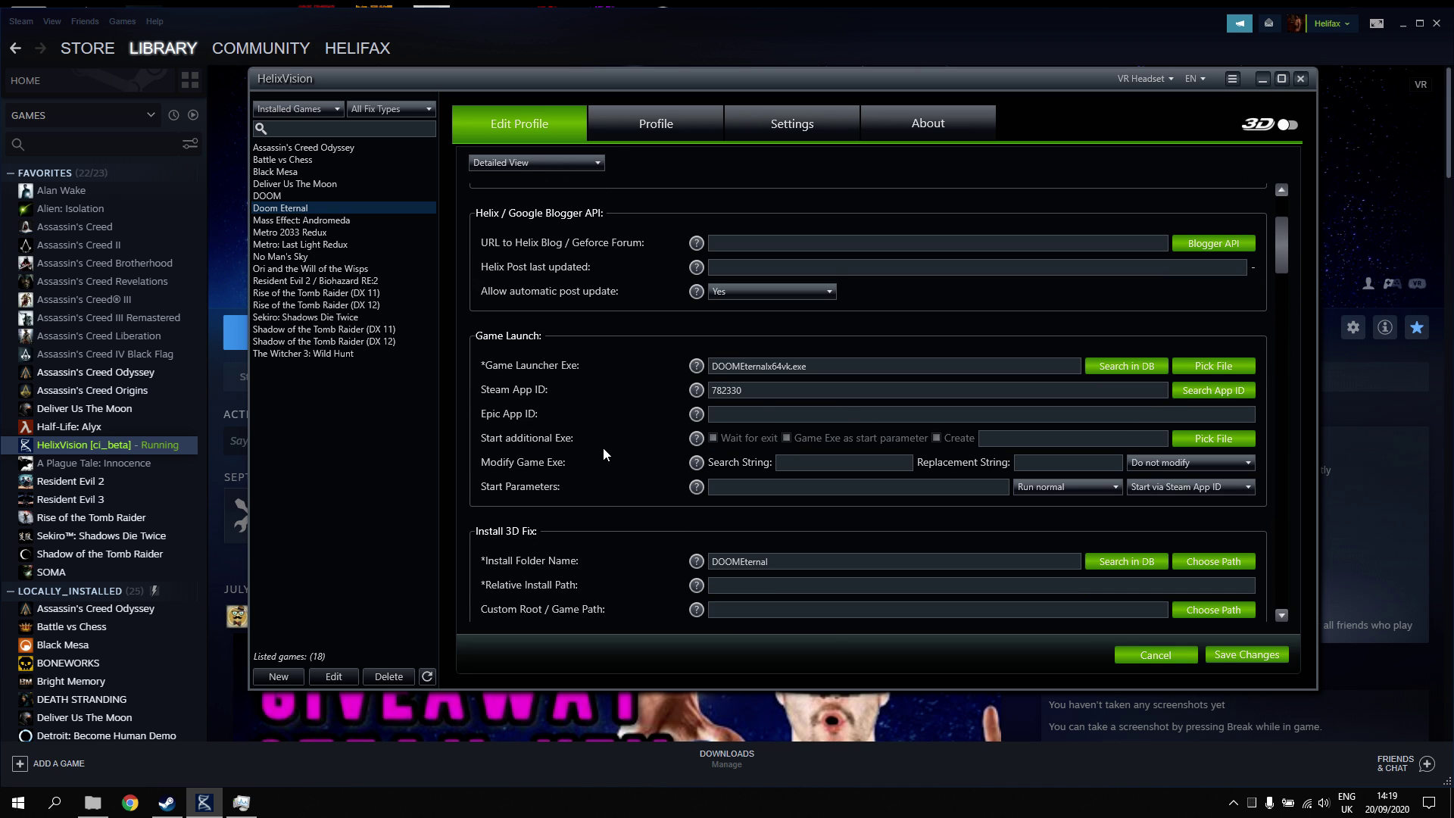
{"action": "left_click", "coordinate": [753, 522]}
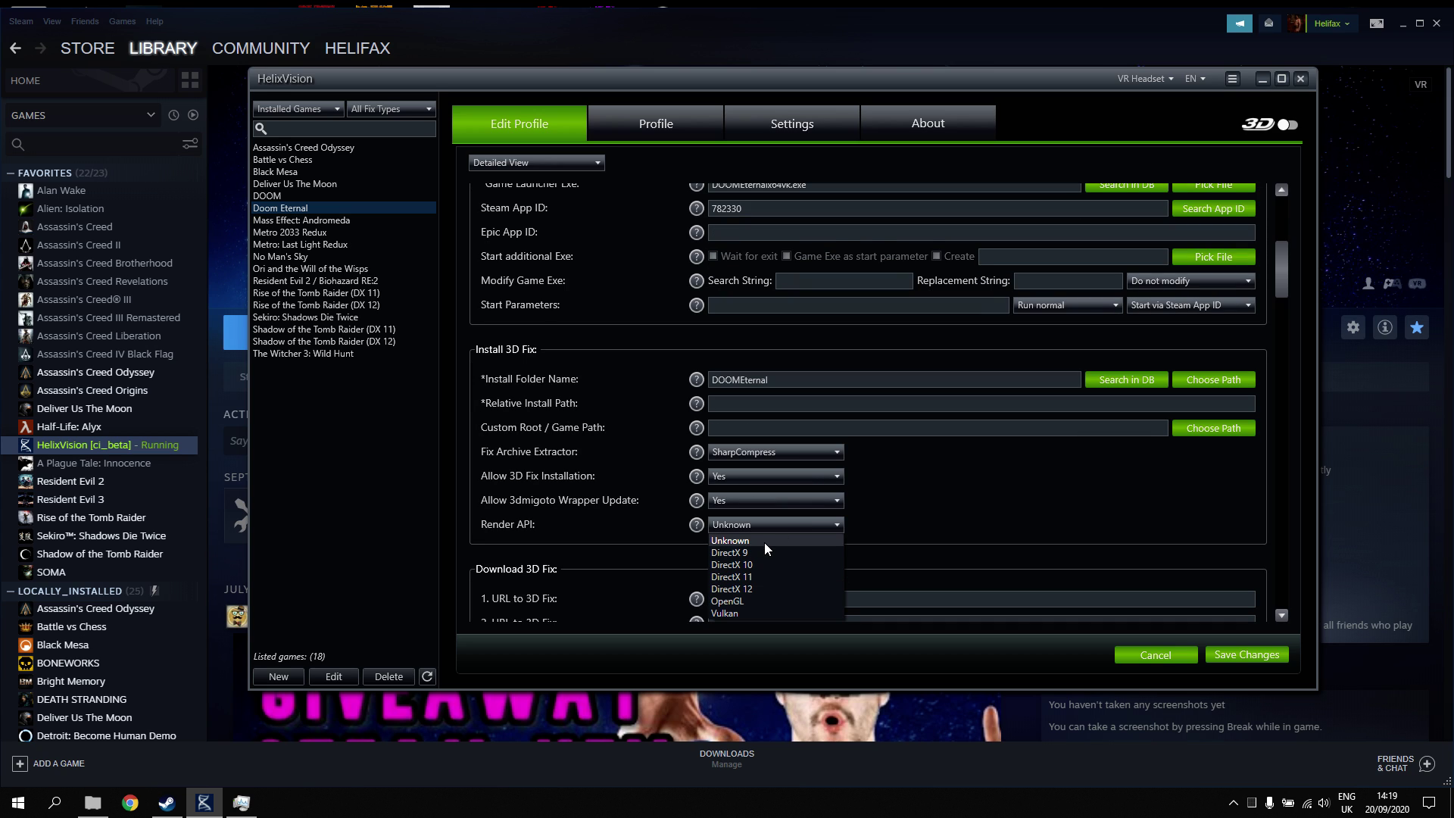
{"action": "left_click", "coordinate": [754, 608]}
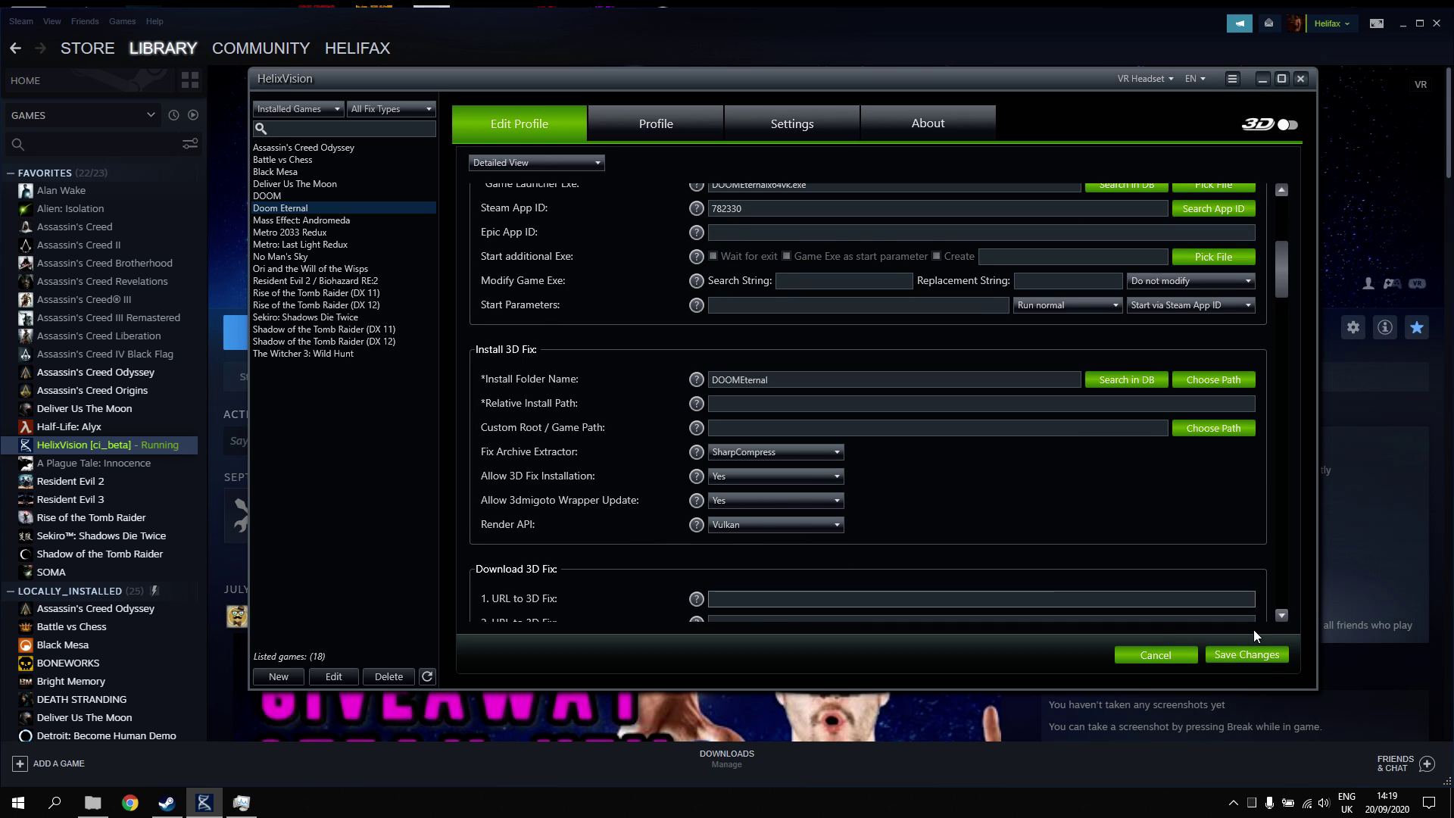
{"action": "left_click", "coordinate": [1269, 657]}
{"action": "left_click", "coordinate": [888, 438]}
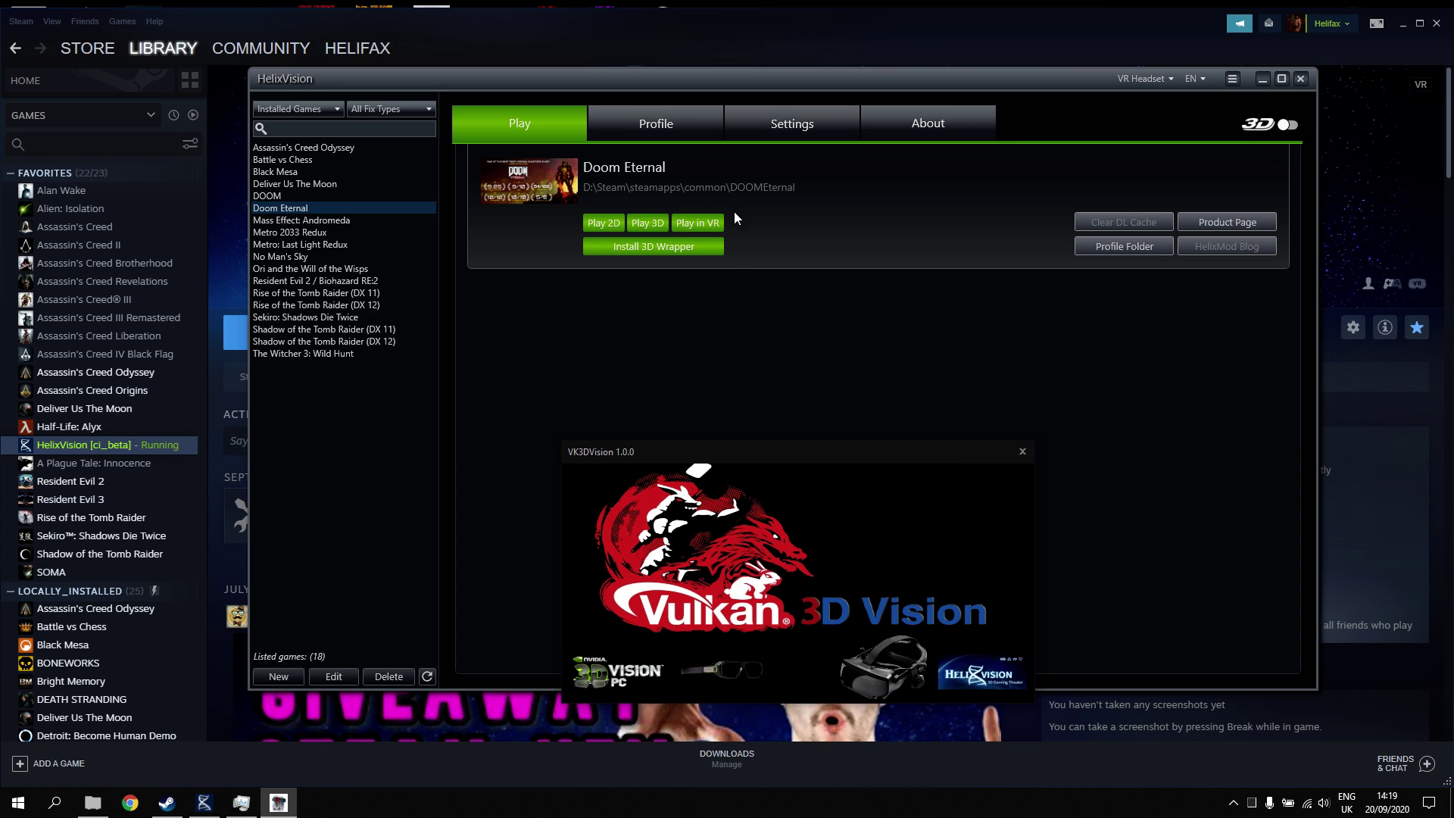
Leave the running game for the desktop, close the Katanga window and dismiss the SteamVR initialization error
{"action": "key", "text": "super"}
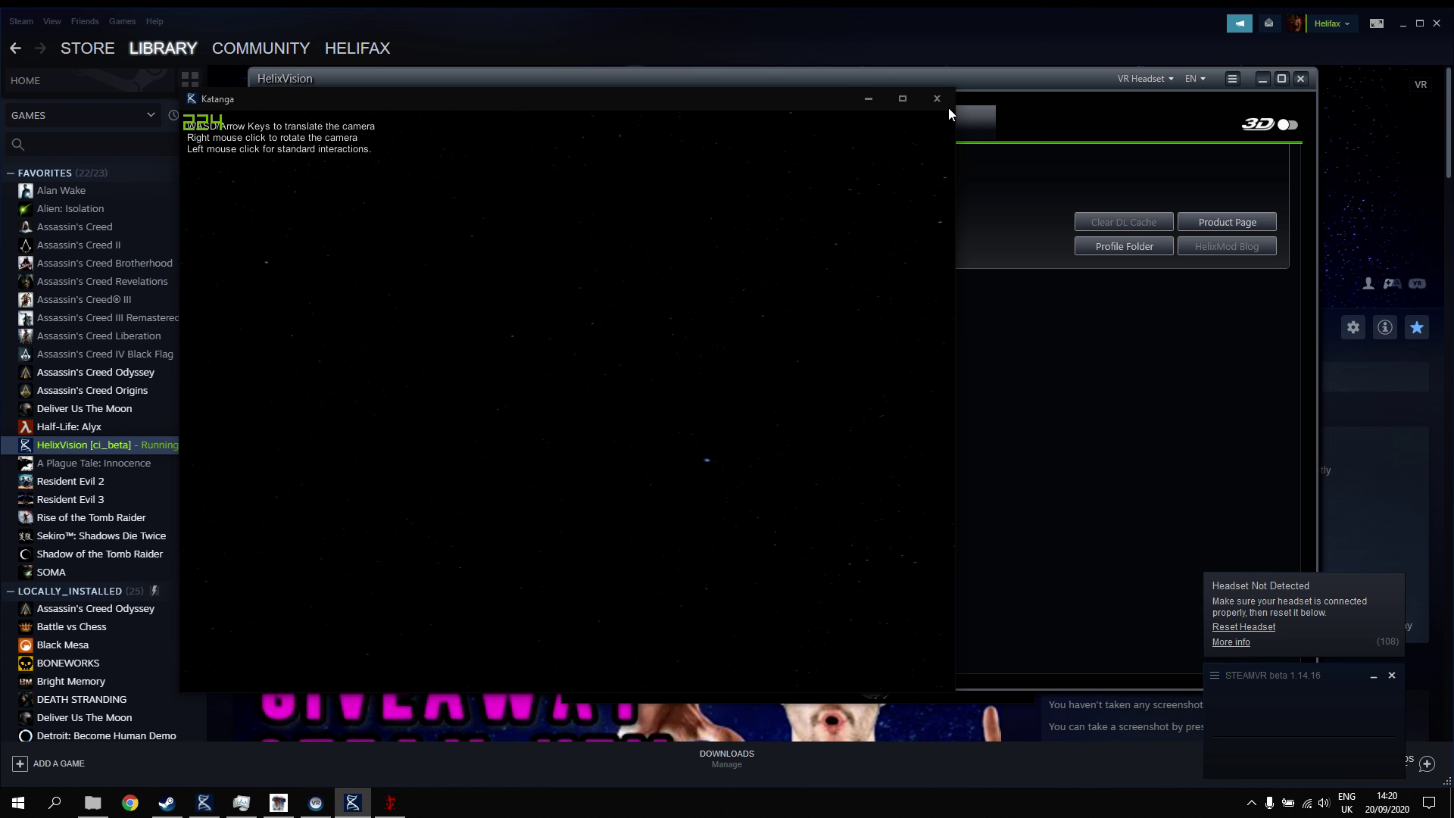
{"action": "left_click", "coordinate": [382, 801]}
{"action": "left_click", "coordinate": [935, 100]}
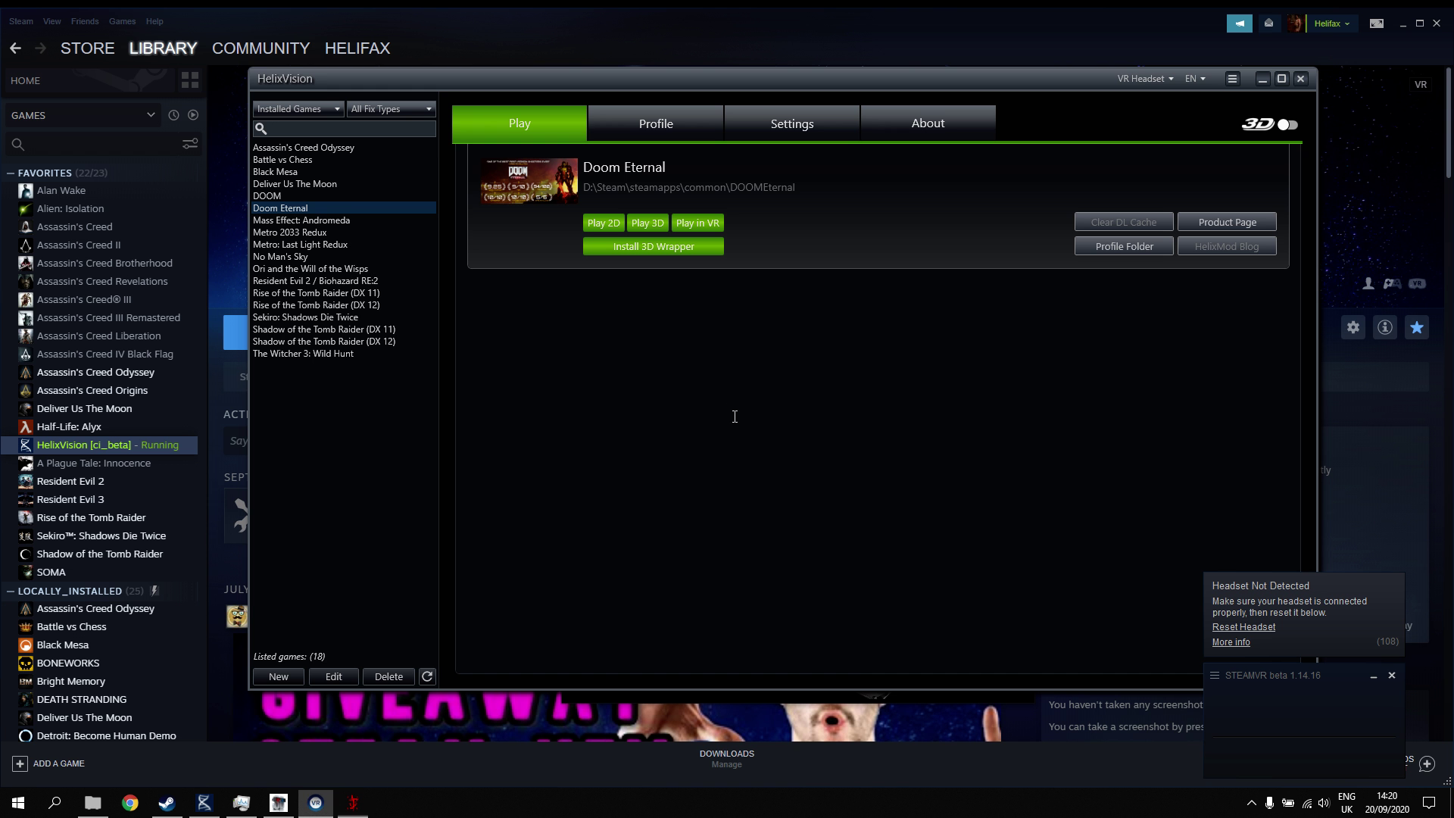
{"action": "left_click", "coordinate": [870, 429]}
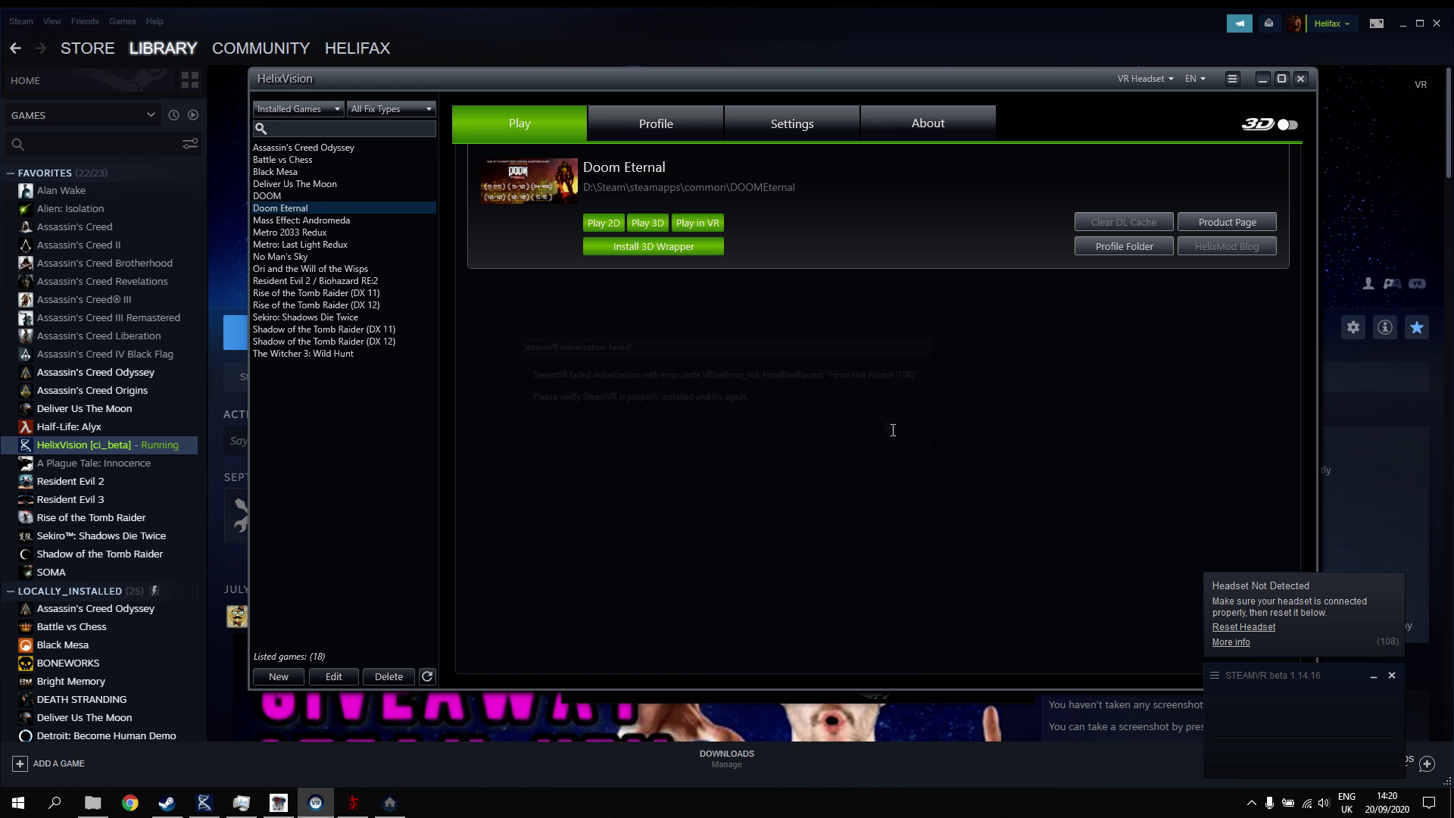
Switch to Task Manager, end the DOOMEternalx64vk.exe process, and close Task Manager
{"action": "right_click", "coordinate": [428, 804]}
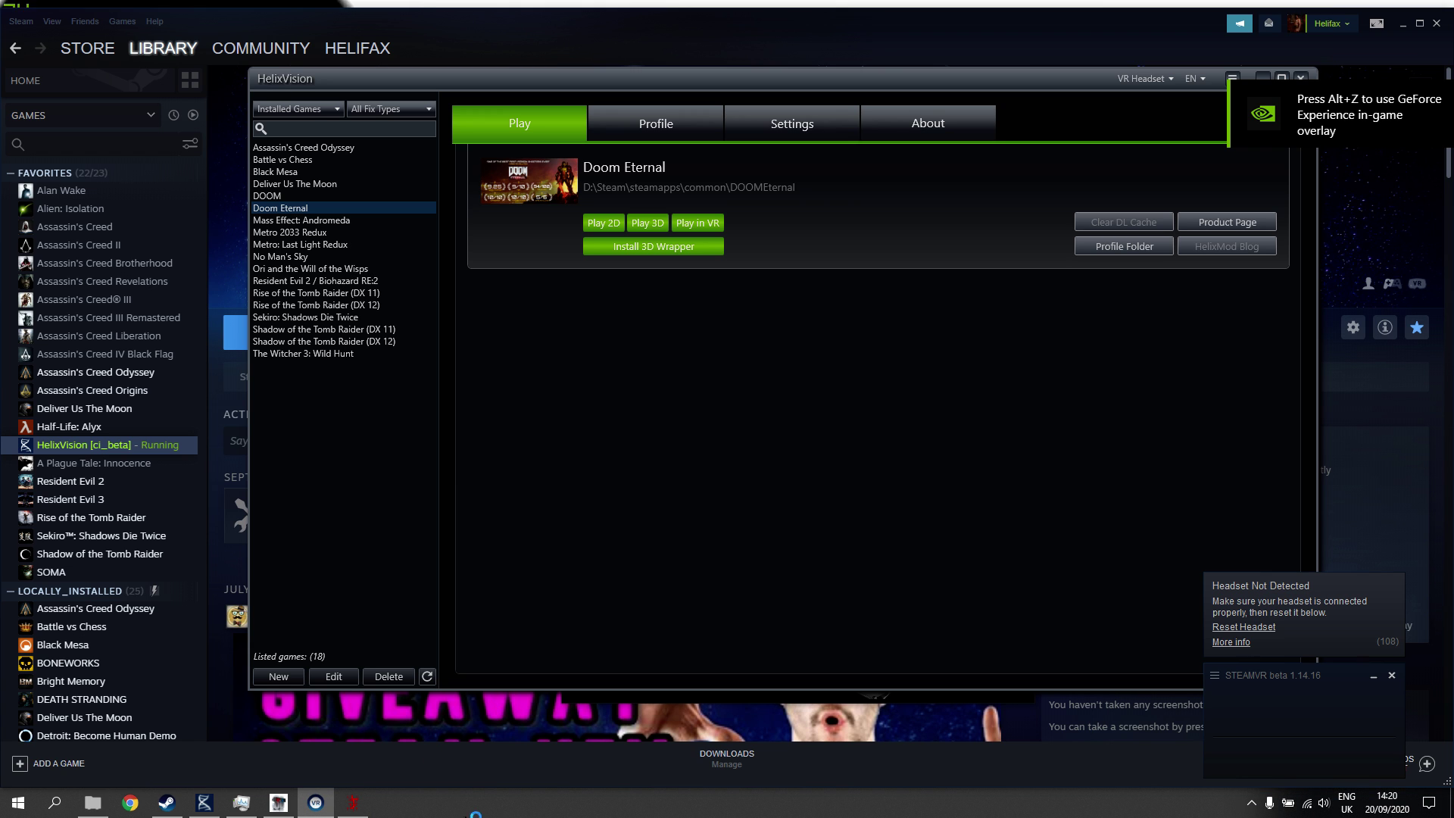
{"action": "left_click", "coordinate": [241, 802]}
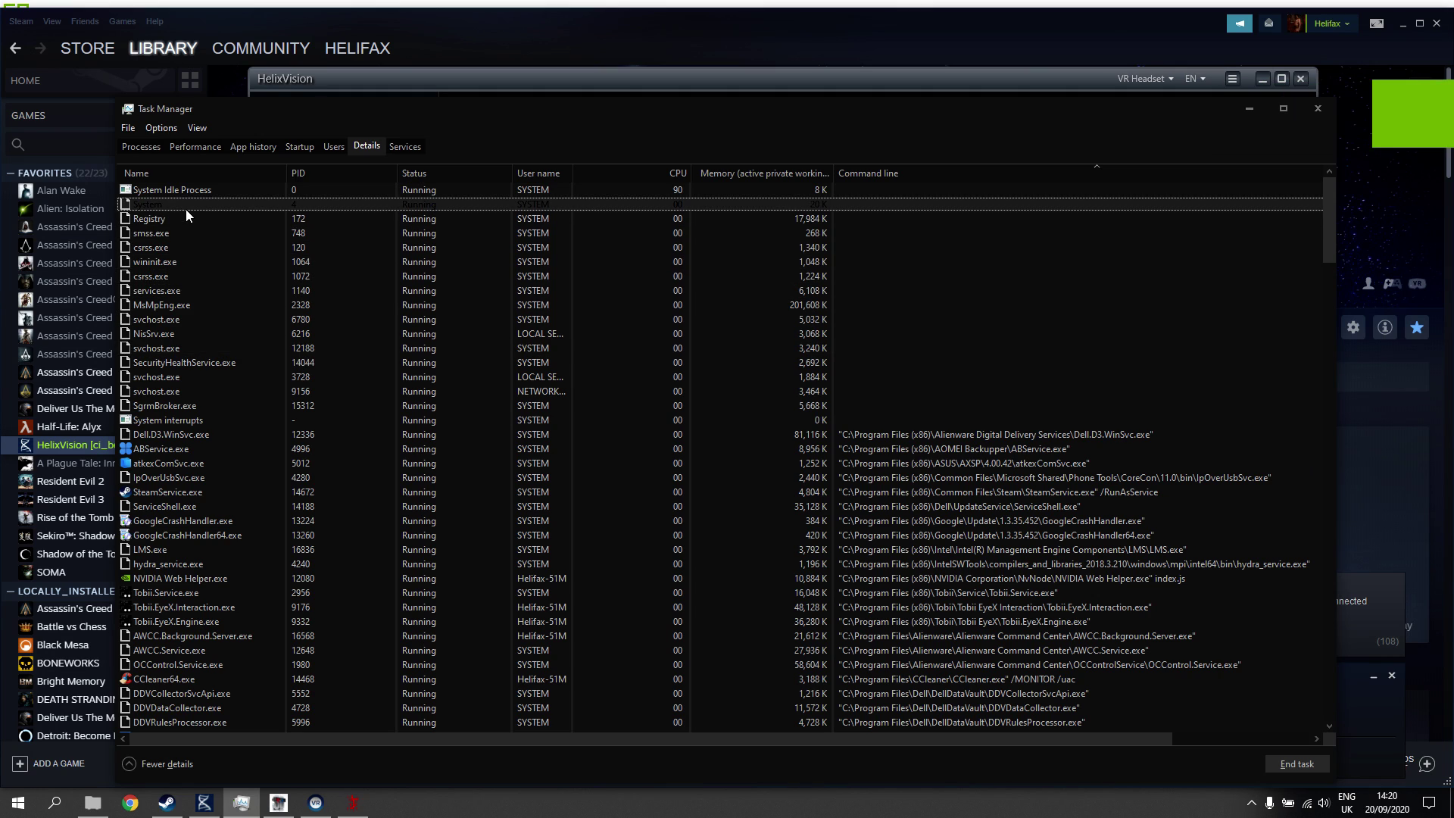
{"action": "type", "text": "doom"}
{"action": "key", "text": "Delete"}
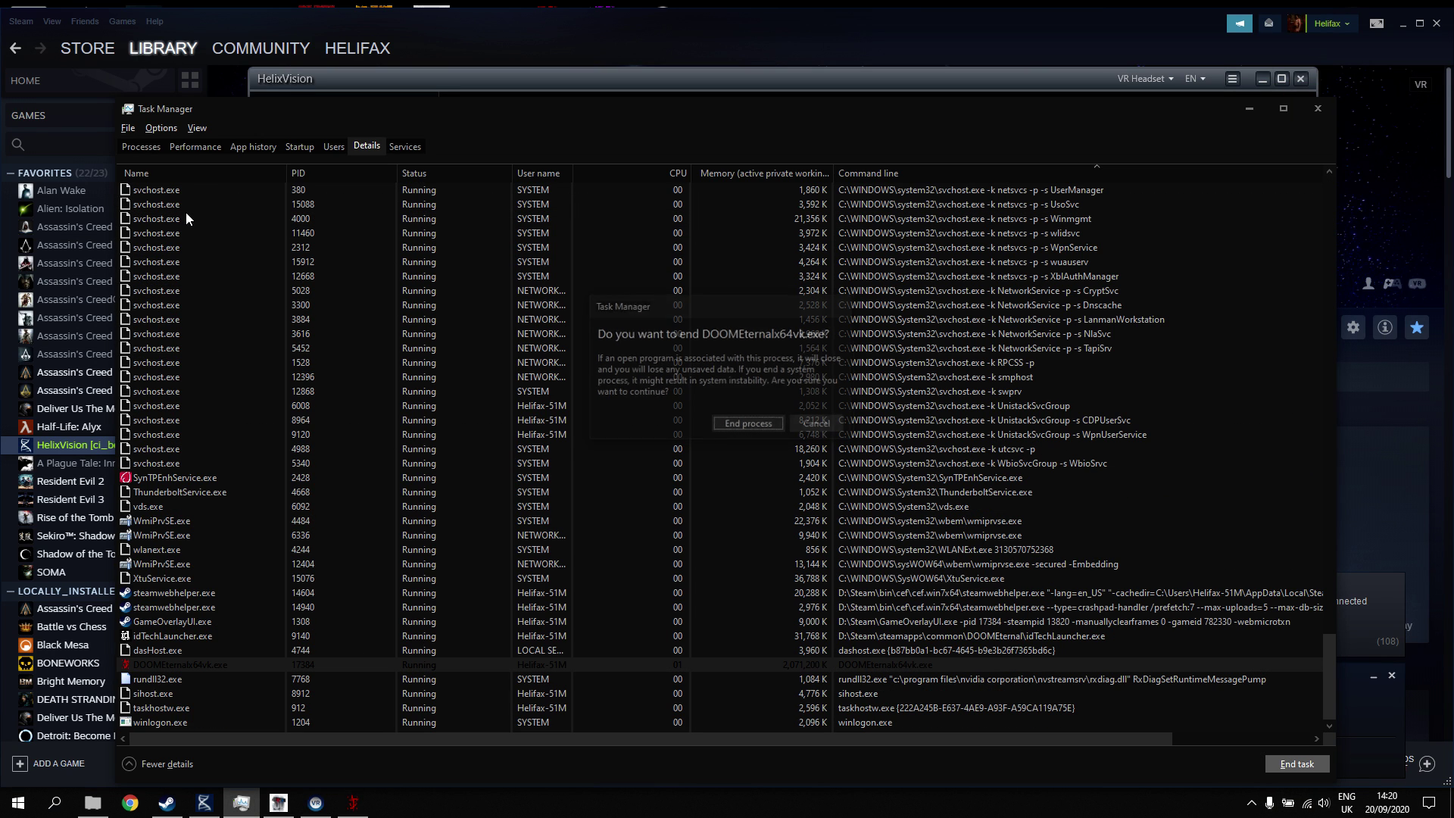
{"action": "key", "text": "Return"}
{"action": "key", "text": "alt+F4"}
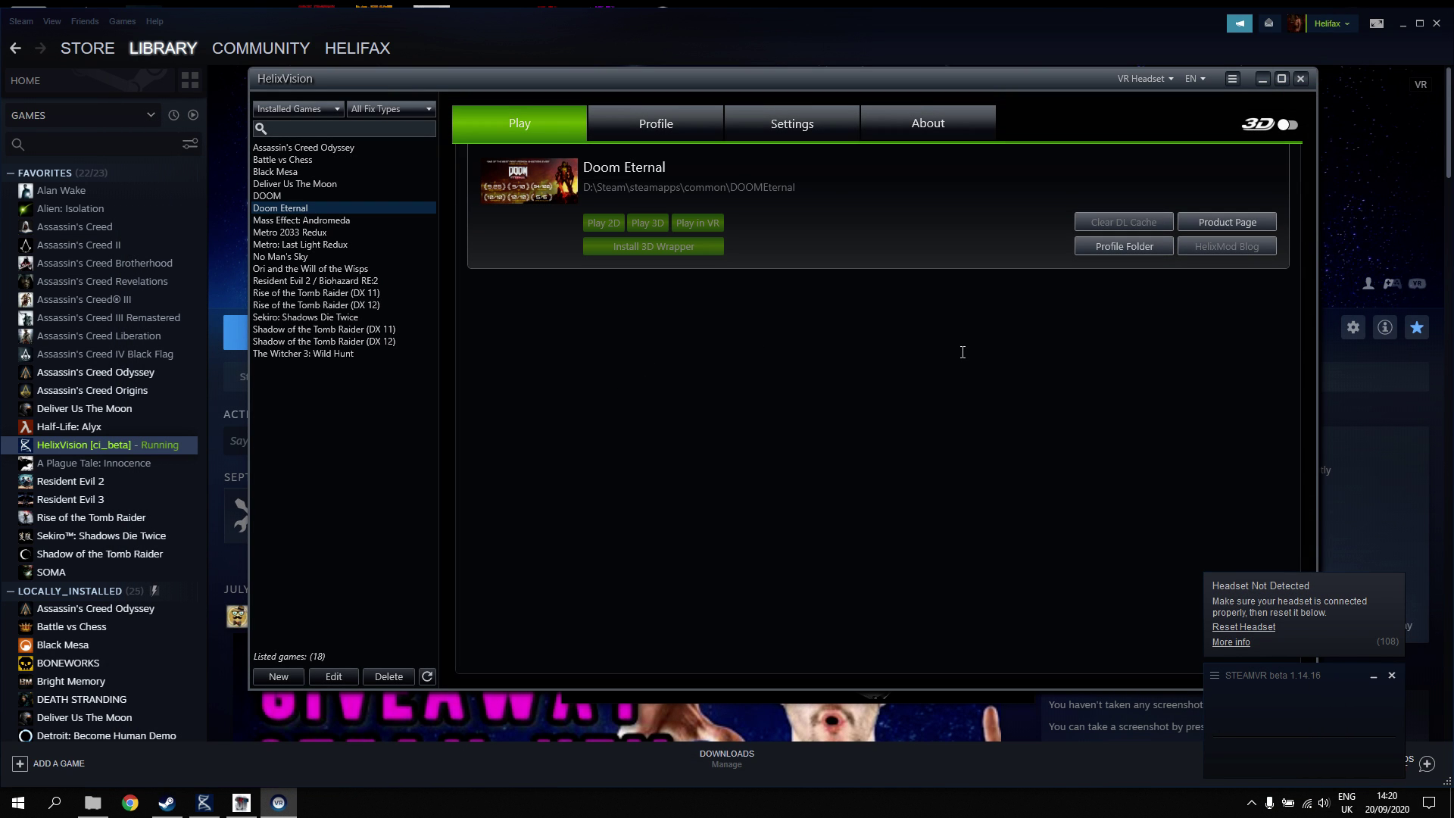